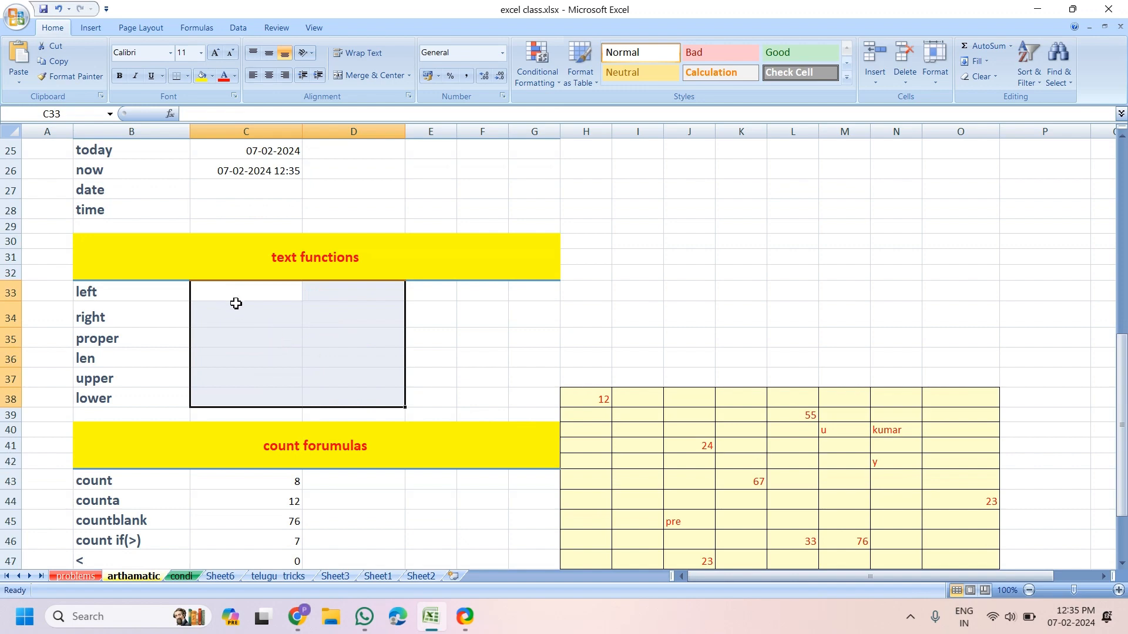
Enter a sample full name in C33 and select the filled name cells below it
left_click(233, 311)
left_click(242, 289)
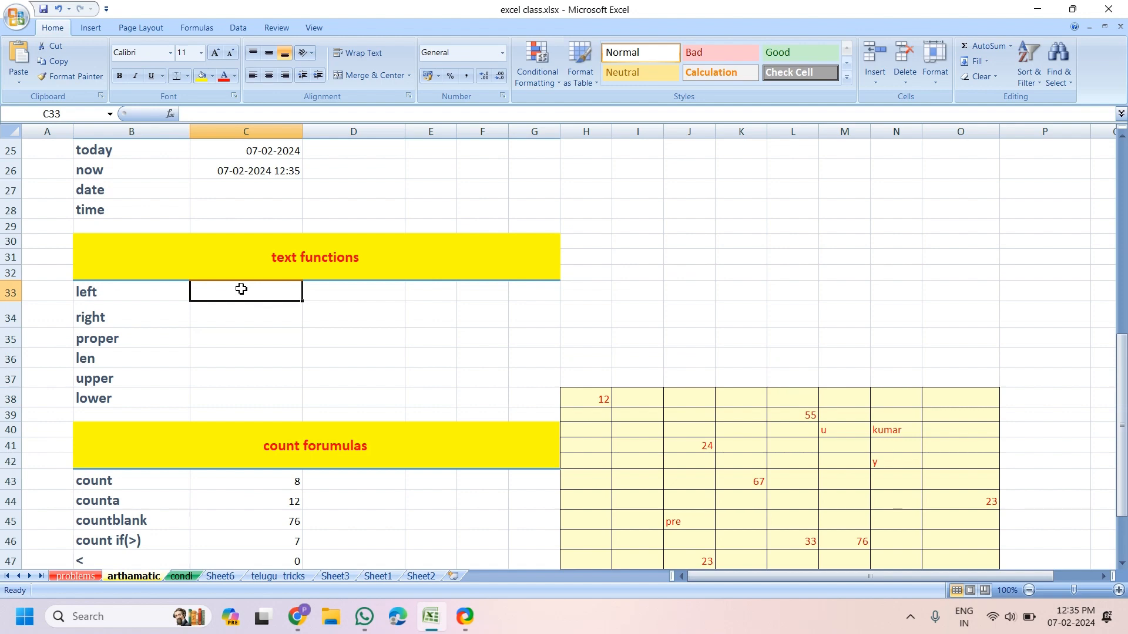
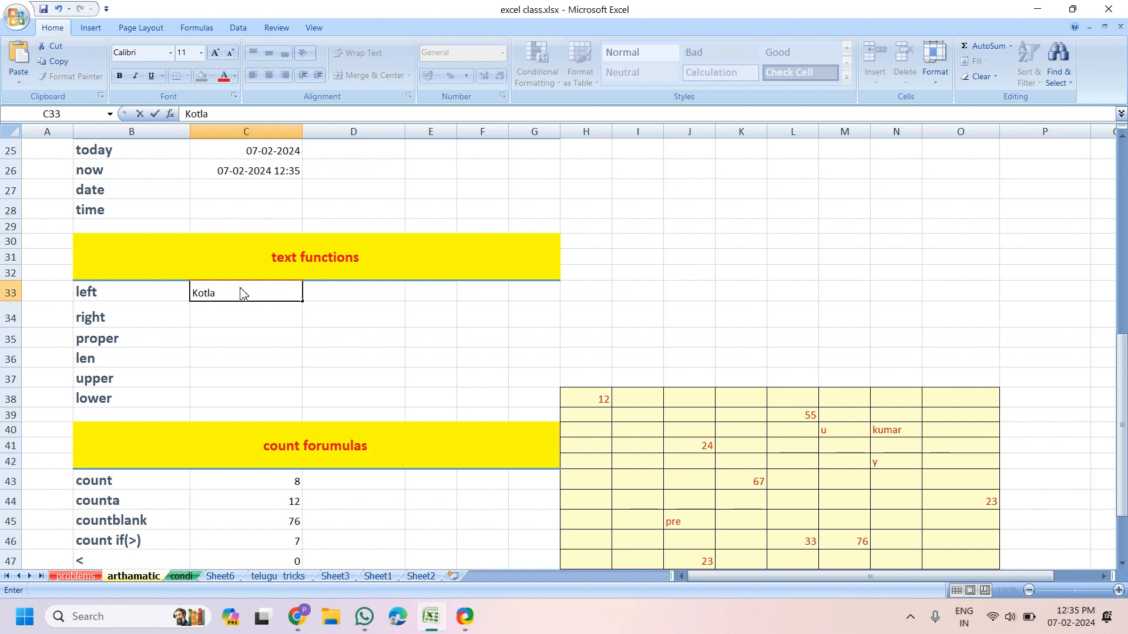
left_click(242, 315)
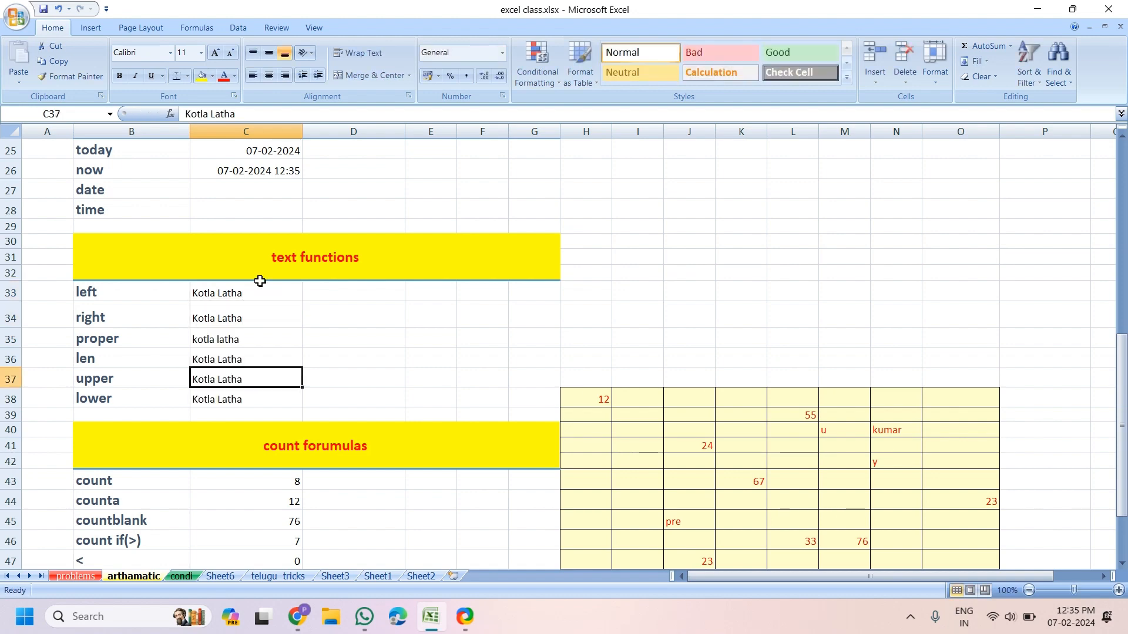
left_click_drag(201, 292, 204, 359)
left_click(222, 320)
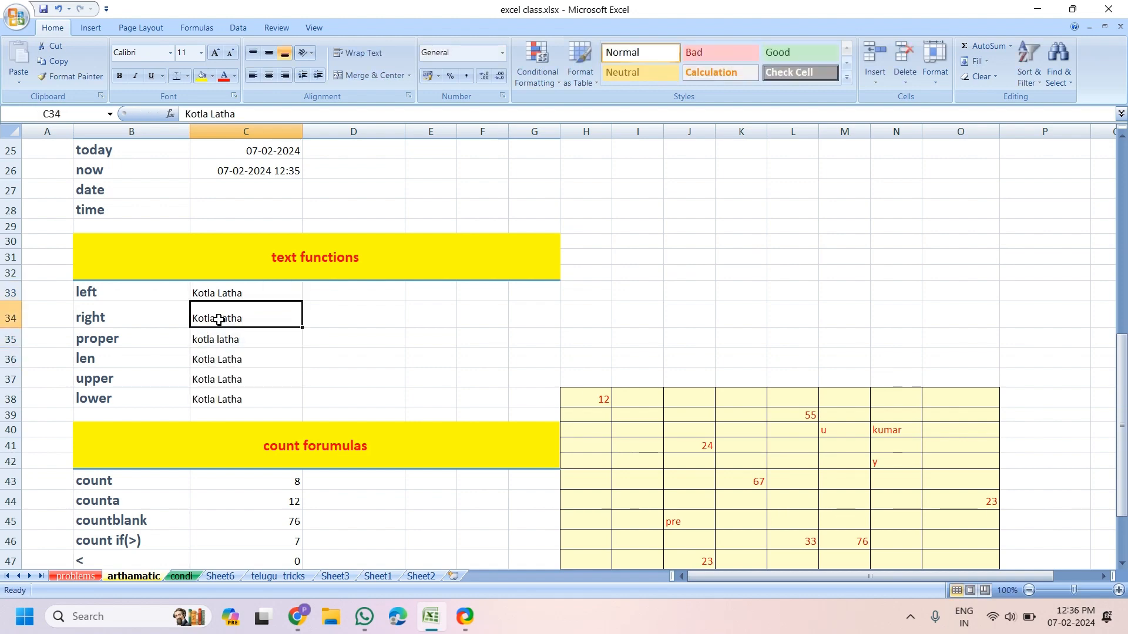
left_click(219, 295)
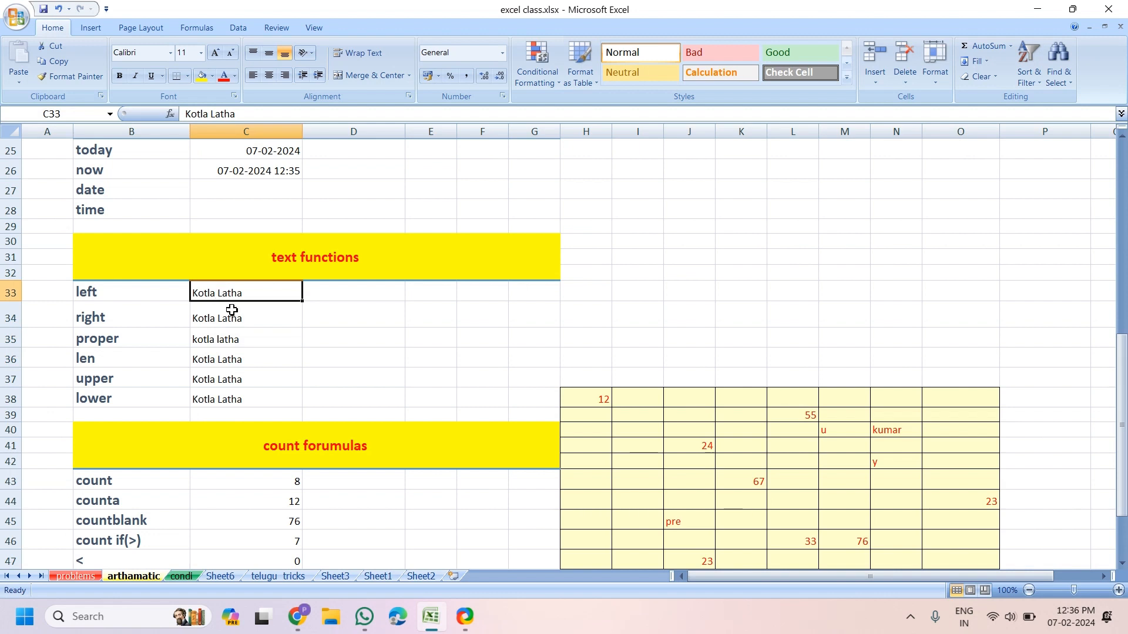
left_click(234, 318)
left_click(281, 271)
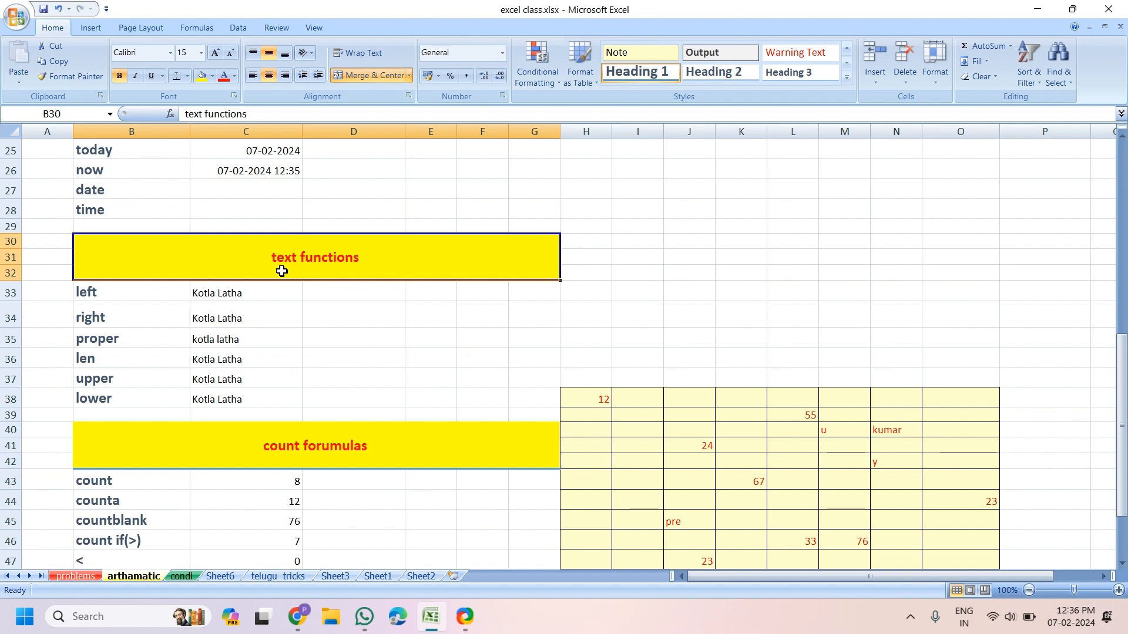
left_click(274, 295)
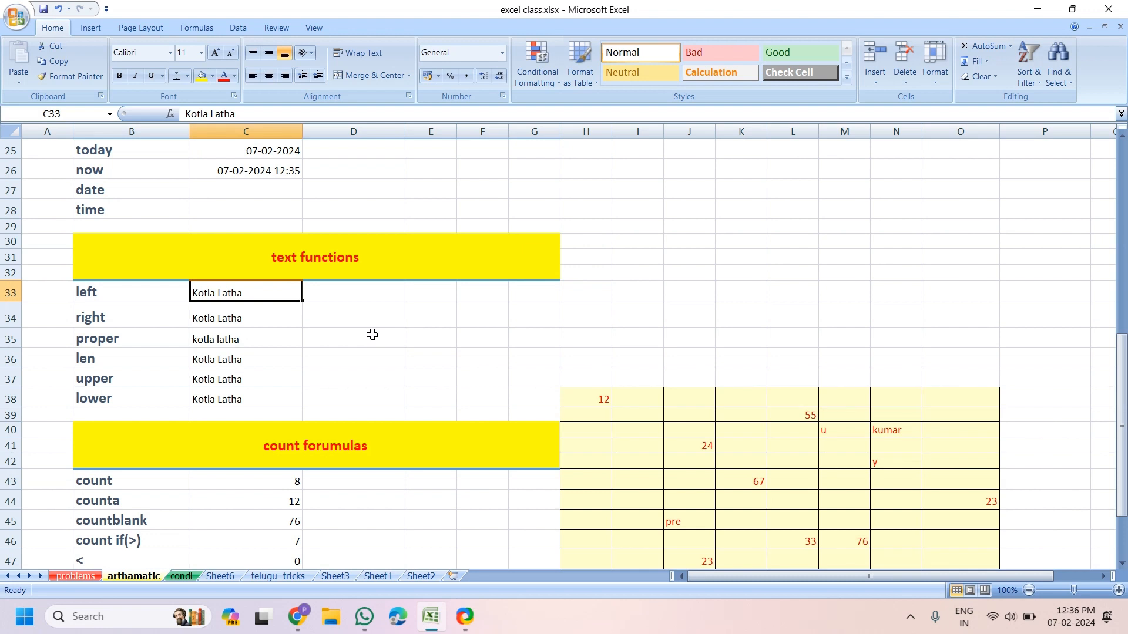
left_click(353, 292)
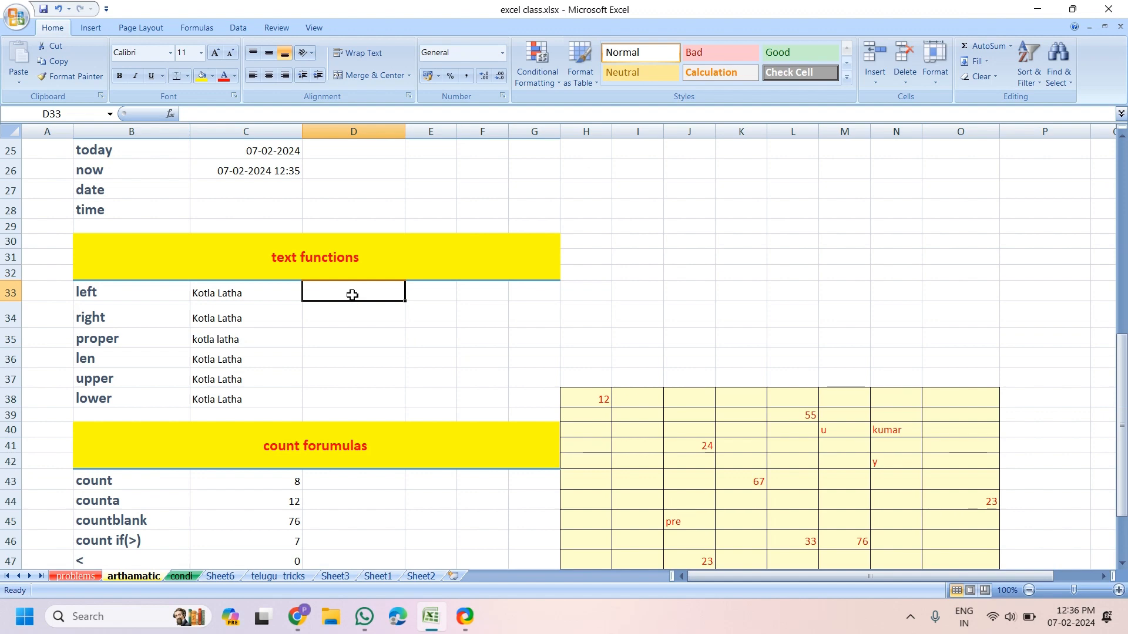
Enter =LEFT(C33,5) in D33 to return the first five characters of the name
type("=")
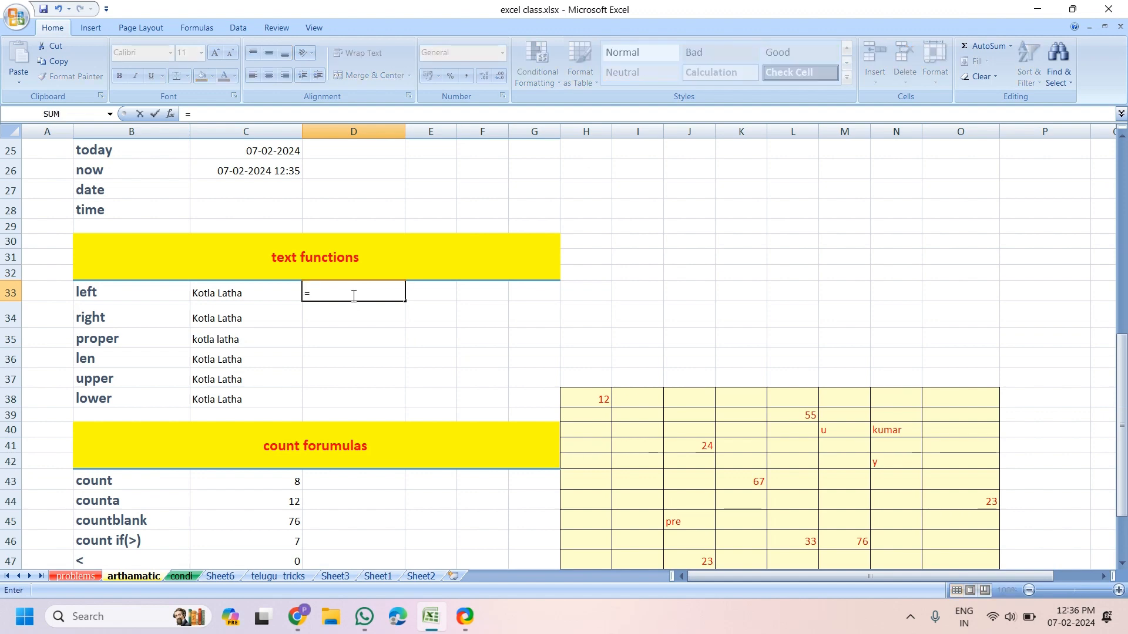
type("left")
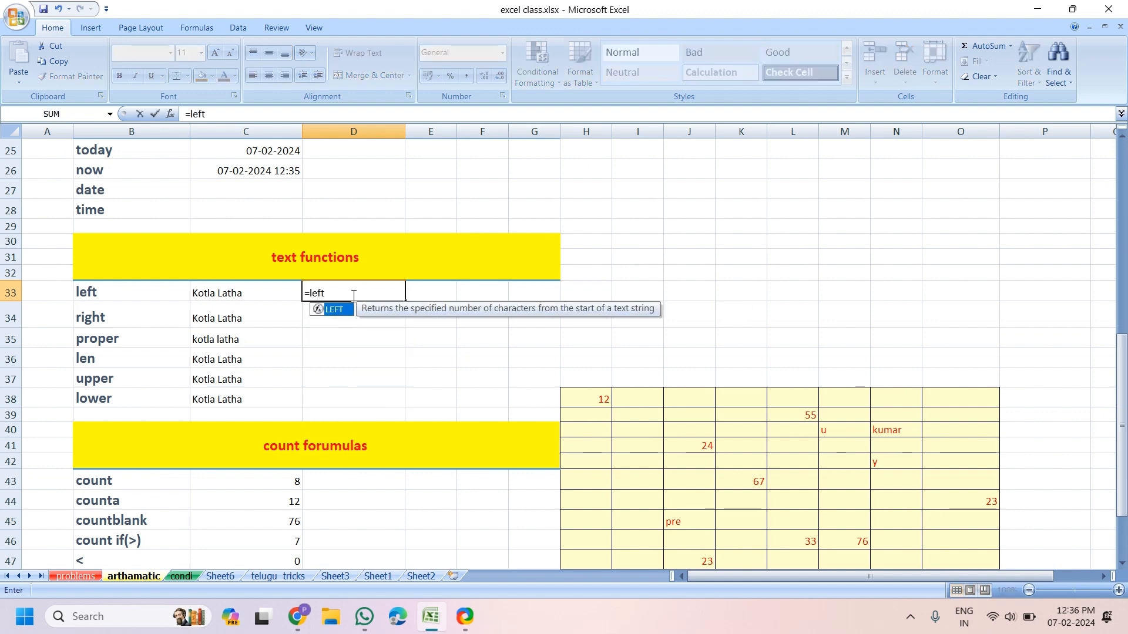
key("Tab")
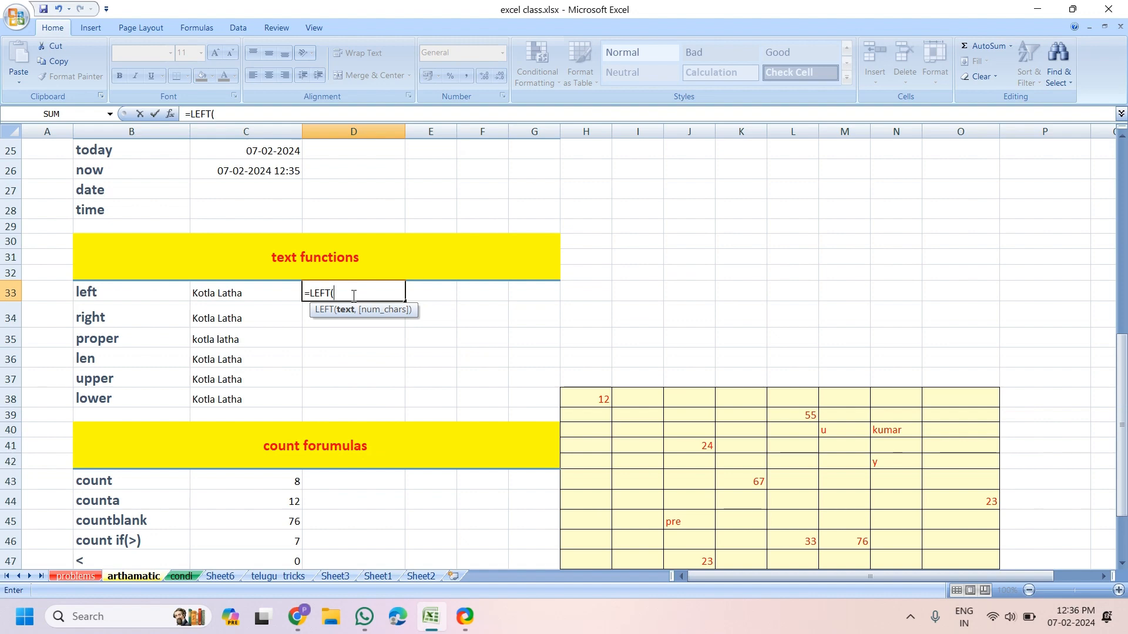
left_click(236, 294)
type(",")
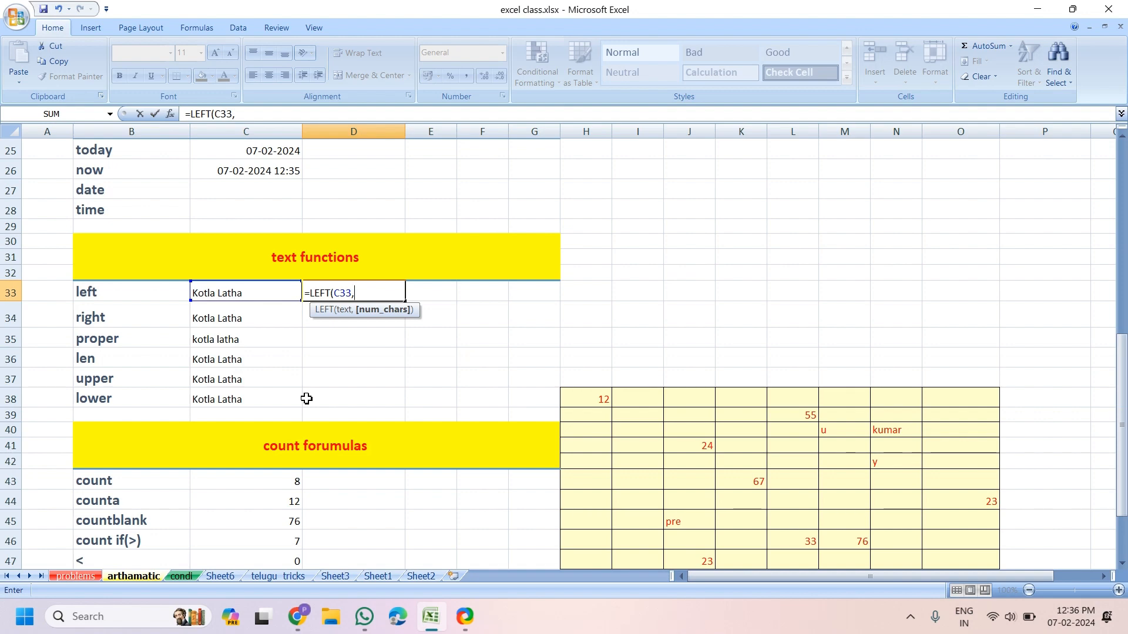
type("5")
key("Return")
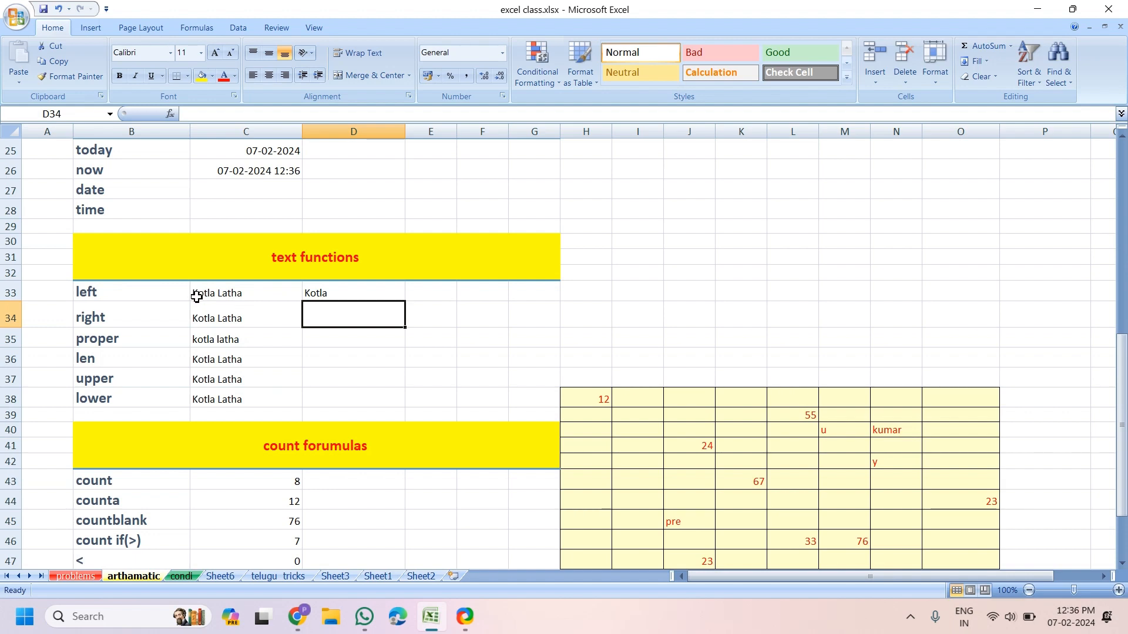
Enter =RIGHT(C34,5) in D34, then check the LEFT and RIGHT formulas
type("=")
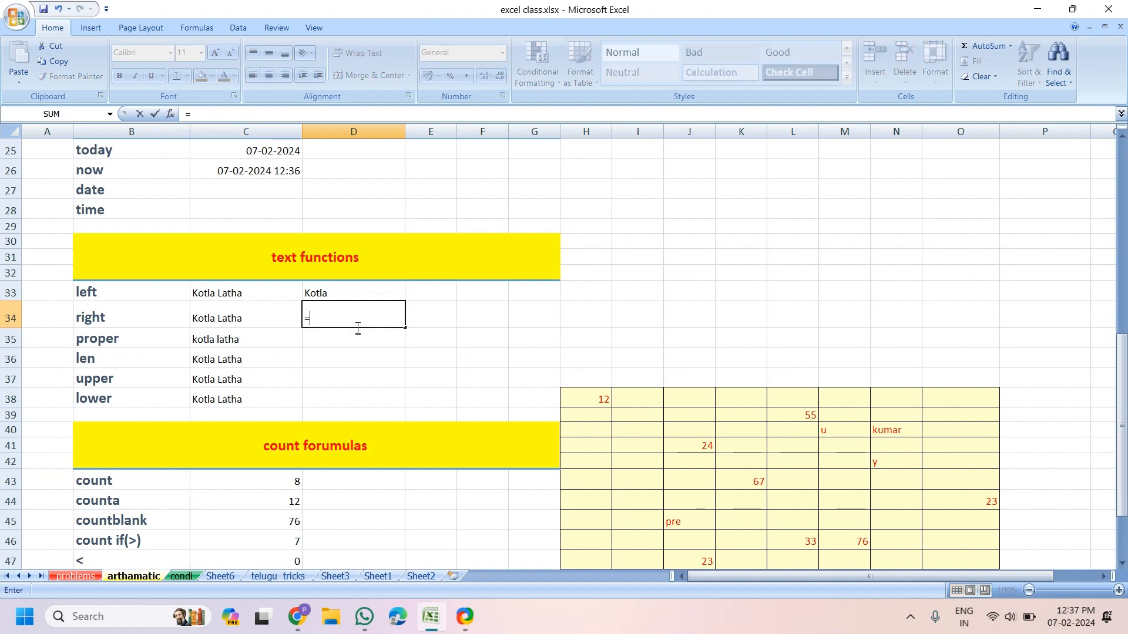
type("ri")
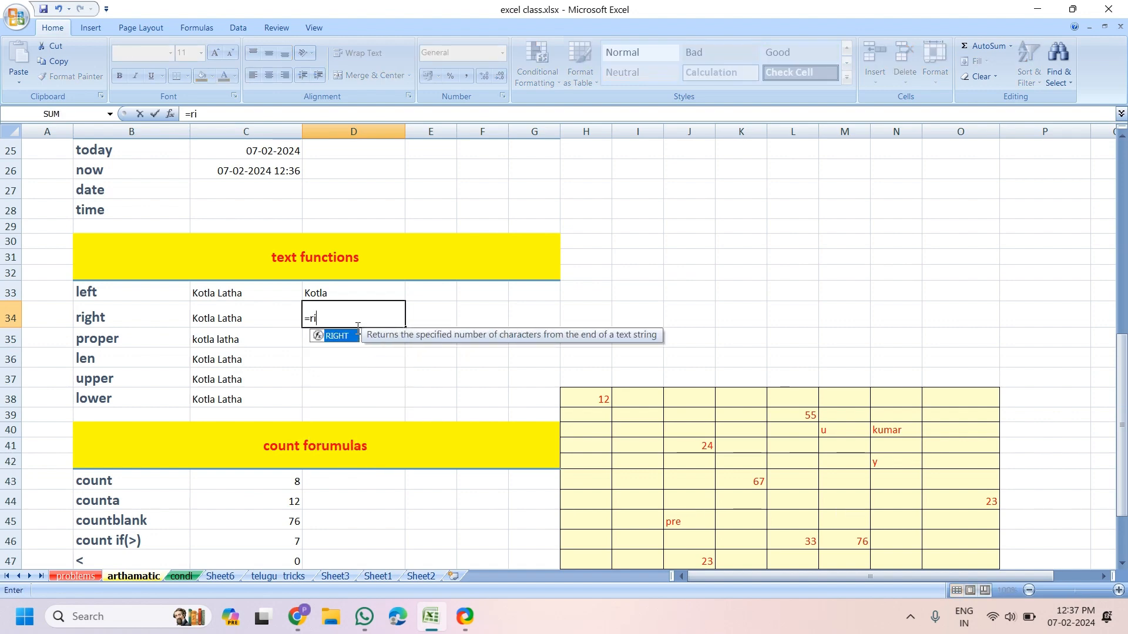
type("ght")
key("Tab")
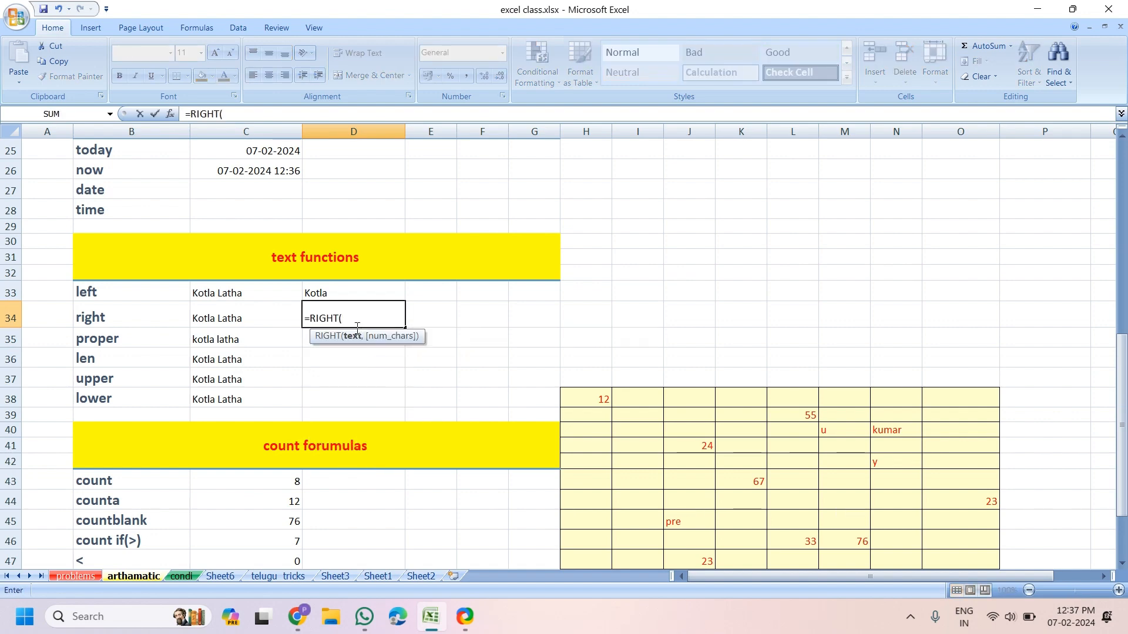
left_click(246, 324)
type(",")
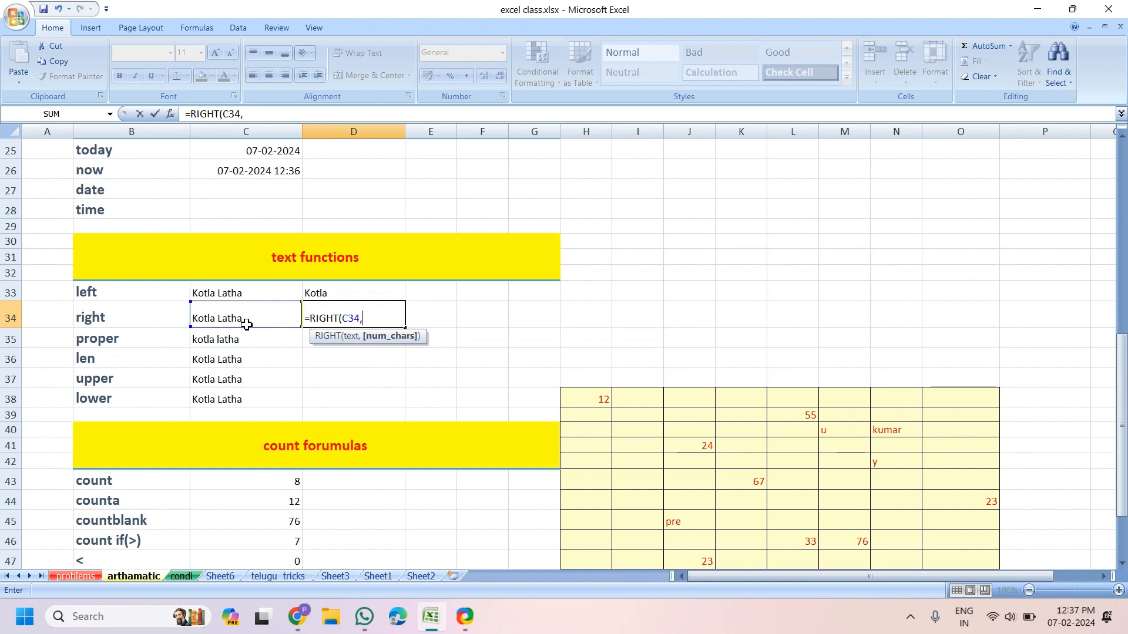
type("5")
key("Return")
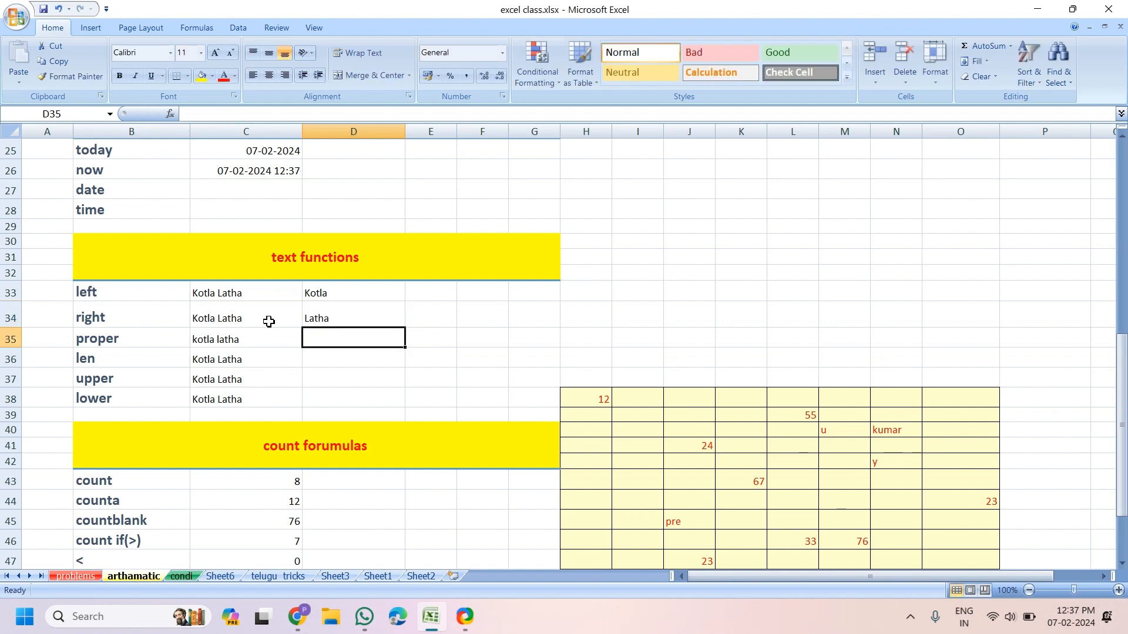
left_click(321, 294)
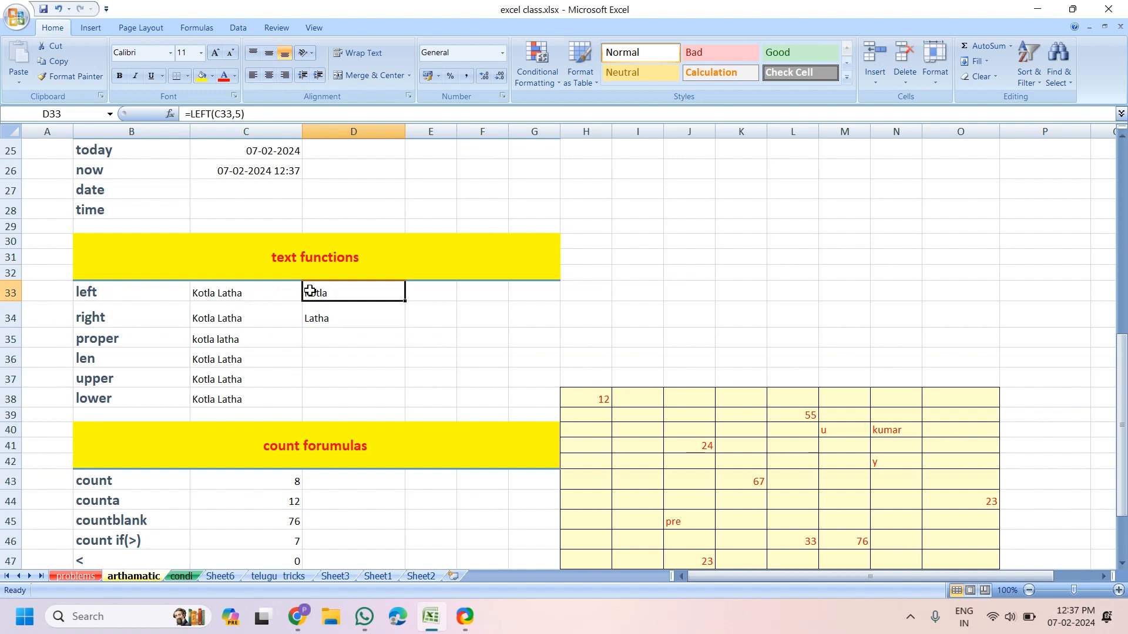
left_click(328, 316)
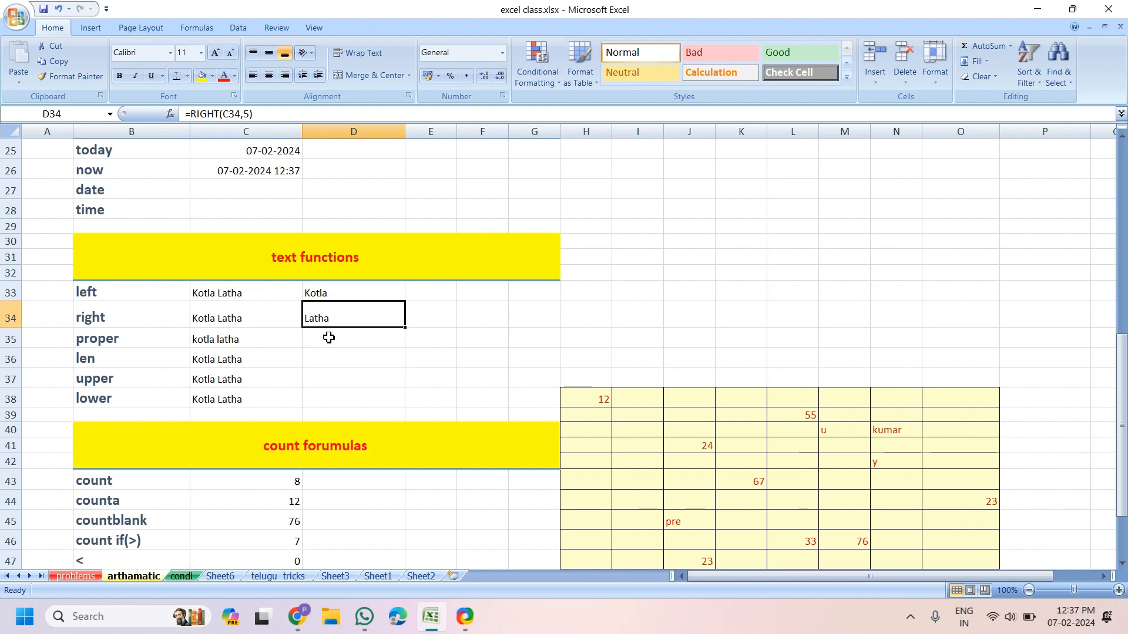
left_click(329, 338)
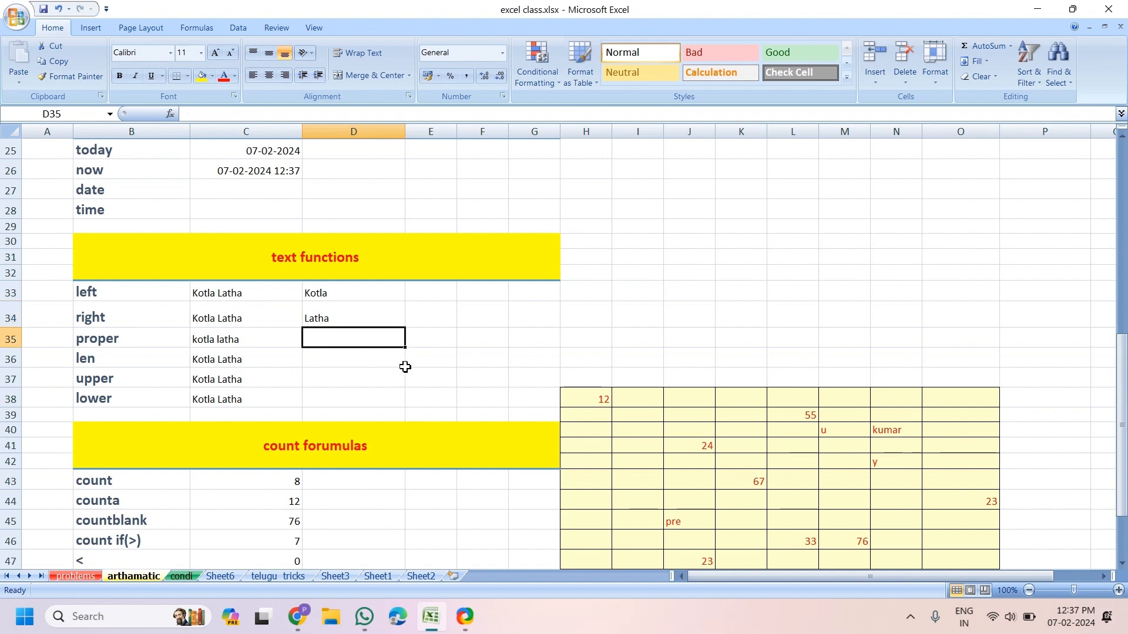
Enter =PROPER(C35) in D35 to capitalise each word of the lowercase name
type("=pro")
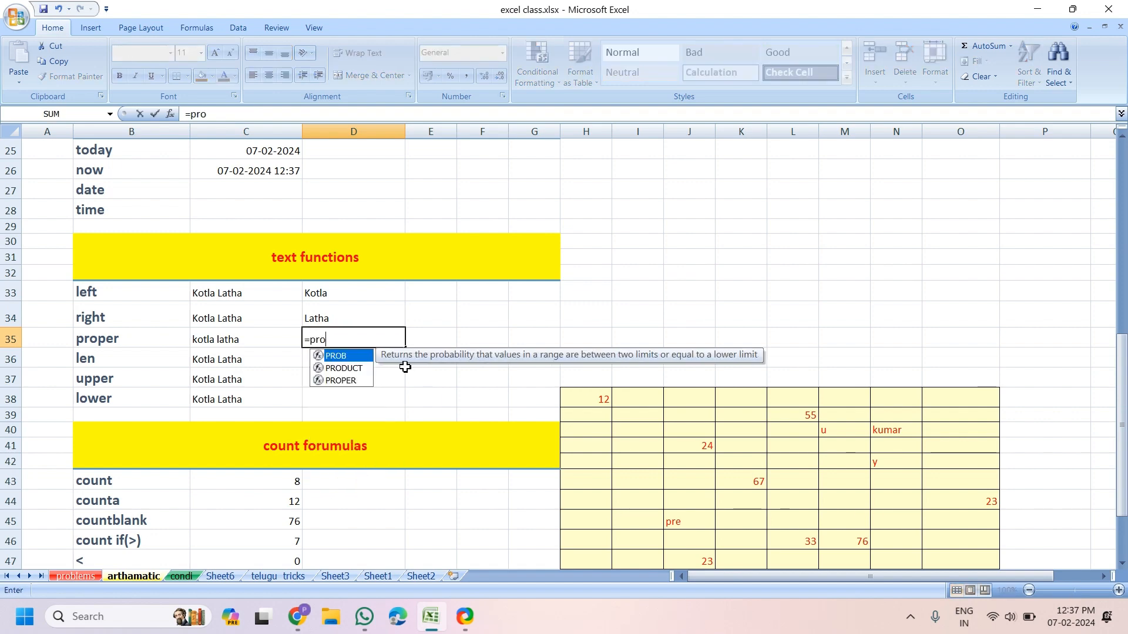
key("Down")
key("Down")
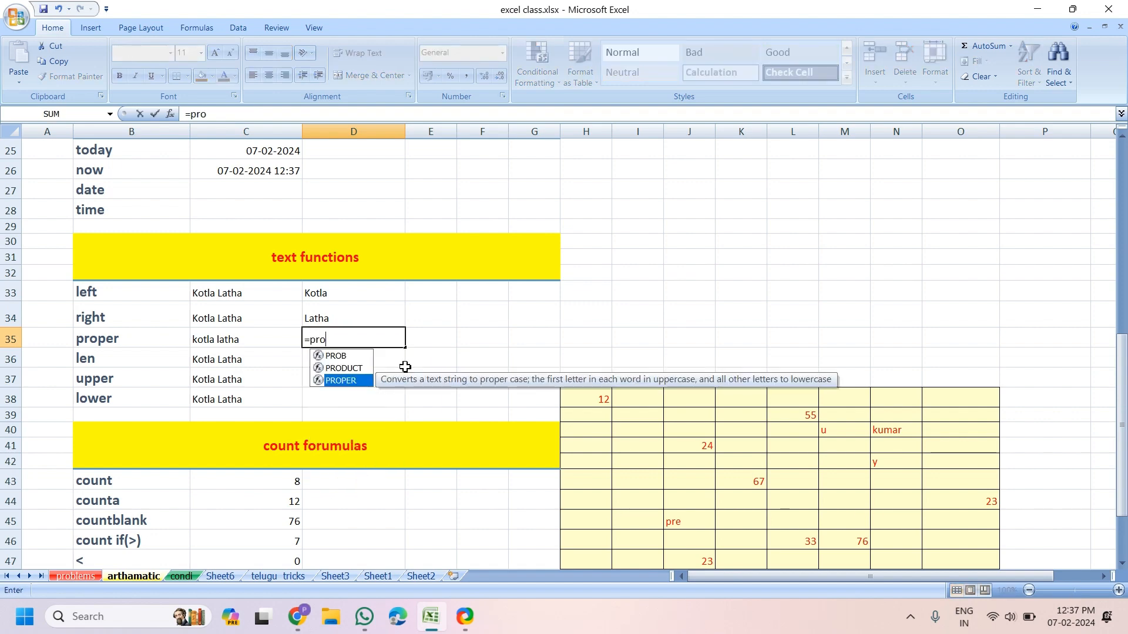
key("Tab")
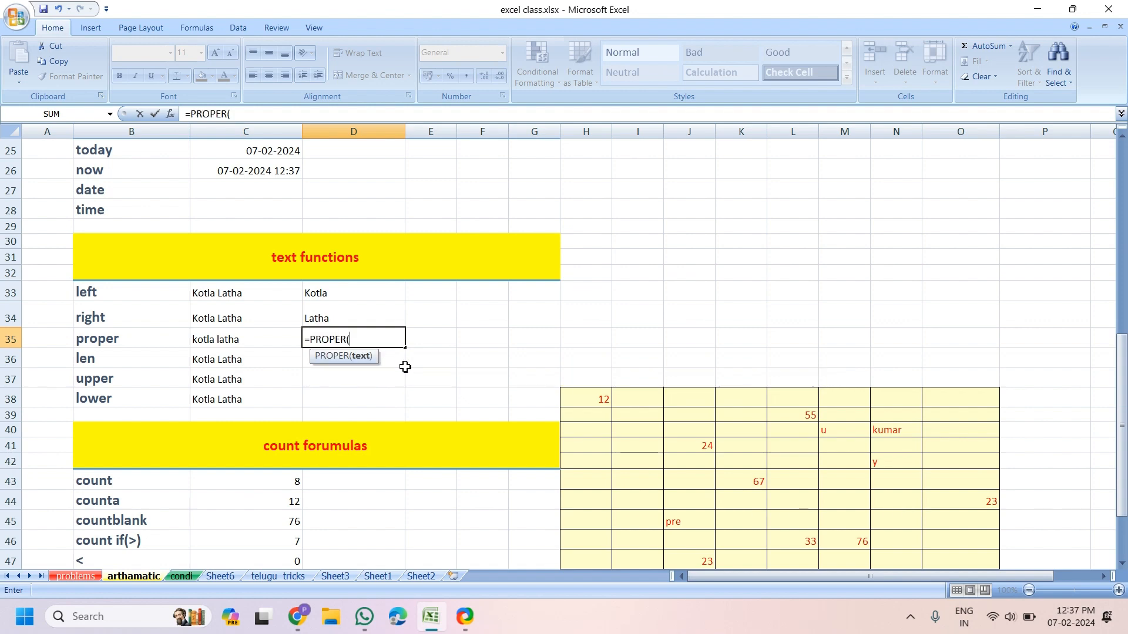
left_click(235, 347)
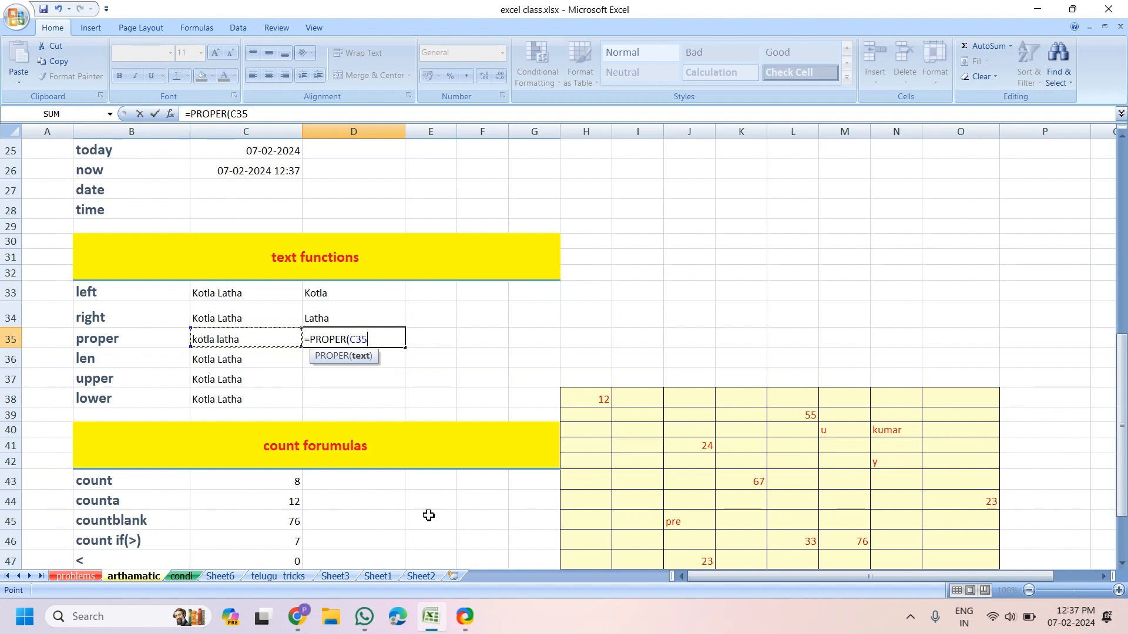
key("Return")
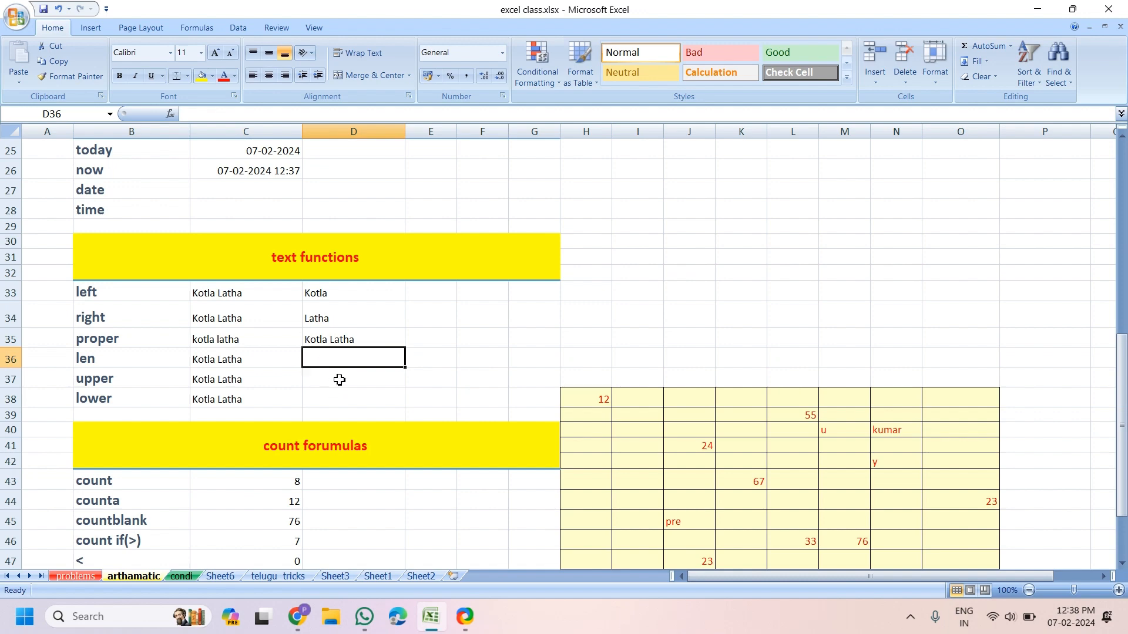
Enter =LEN(C36) in D36, returning 11
type("=")
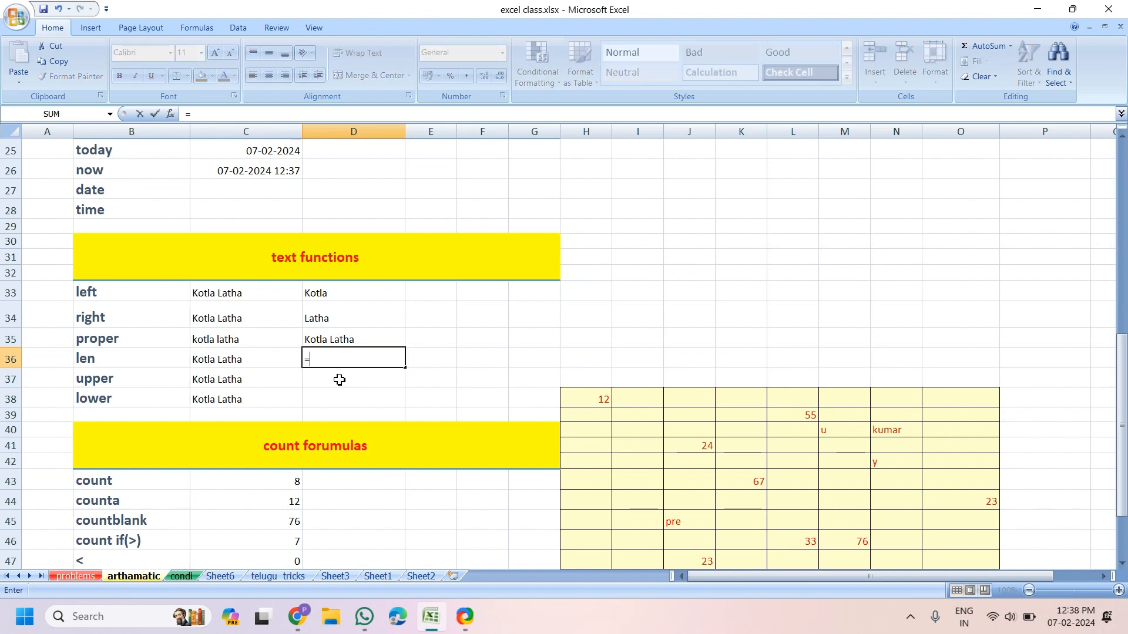
type("len")
key("Tab")
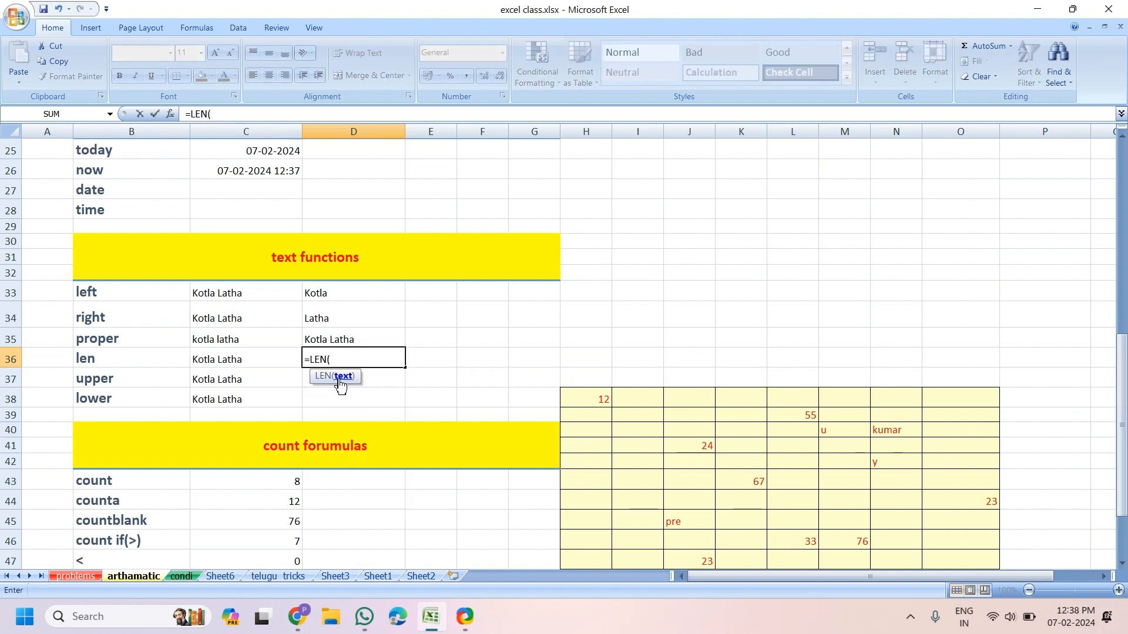
left_click(241, 364)
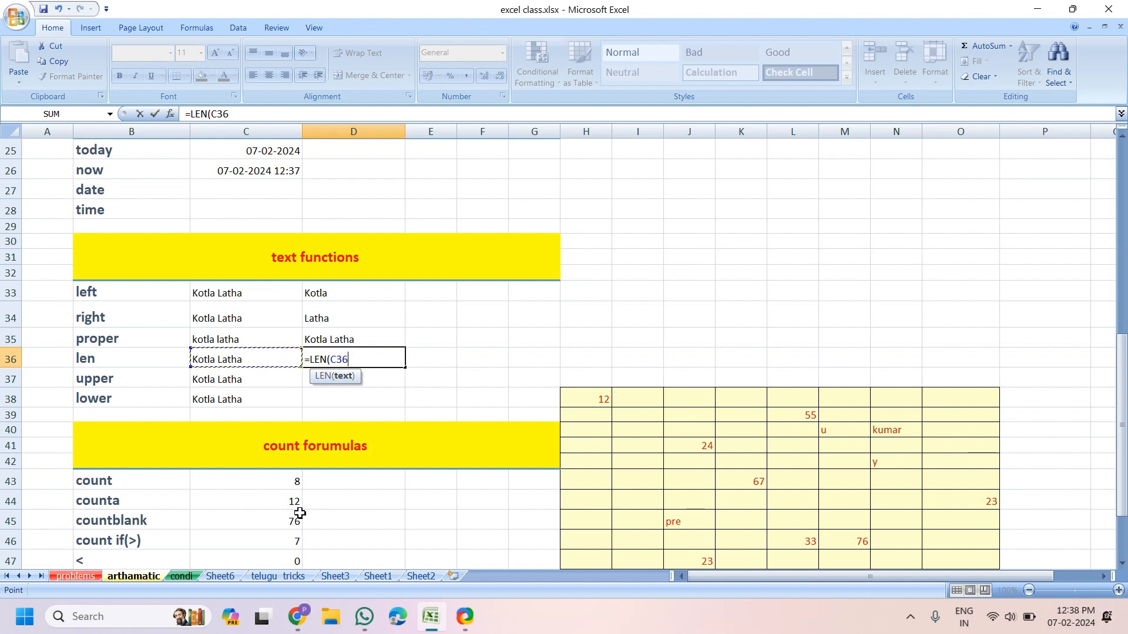
key("Return")
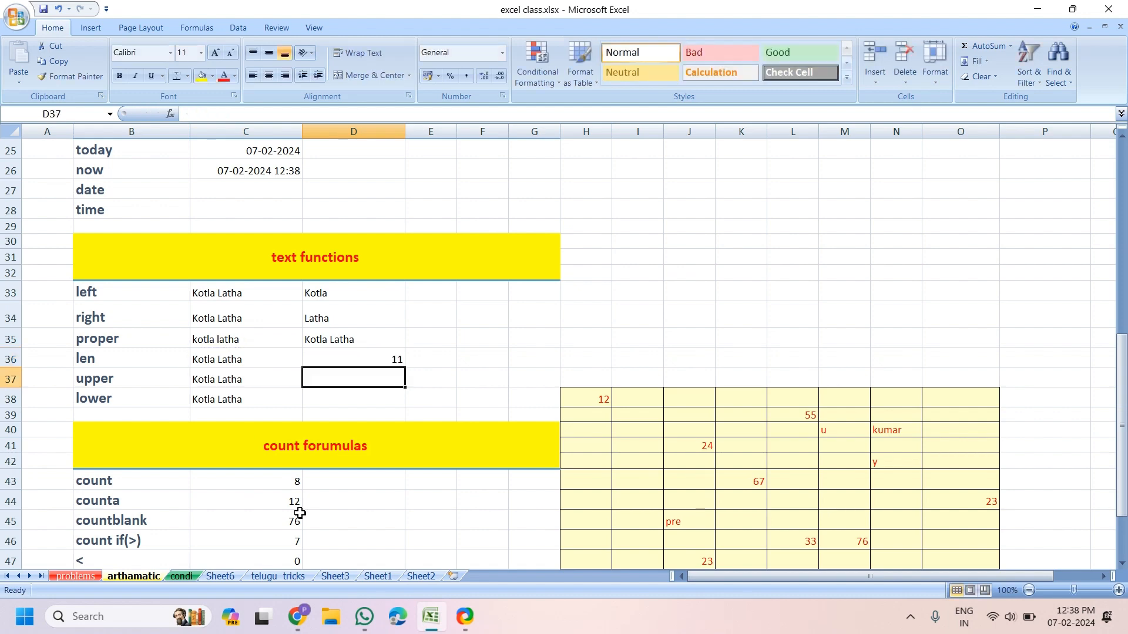
left_click(395, 360)
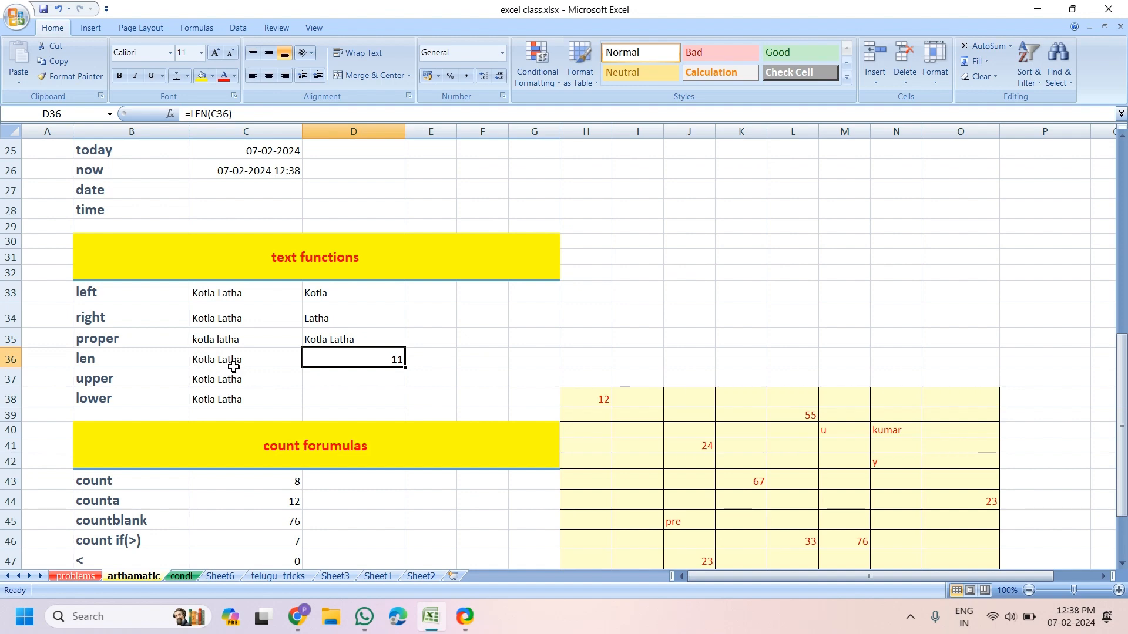
Enter =UPPER(C37) in D37 to show the name in capitals
left_click(365, 376)
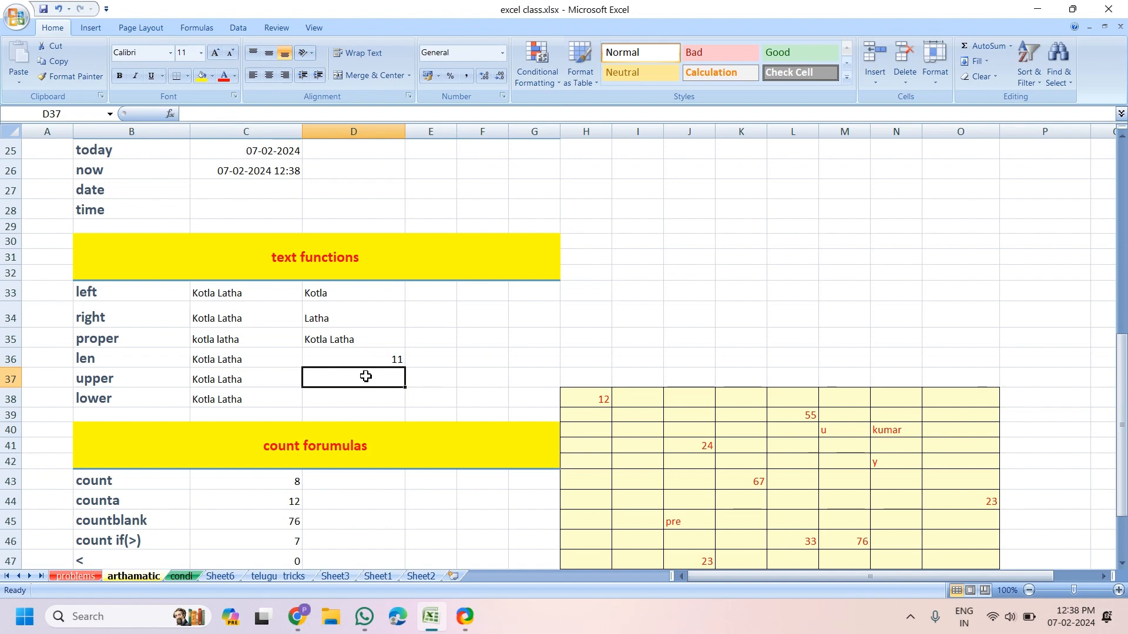
type("=upp")
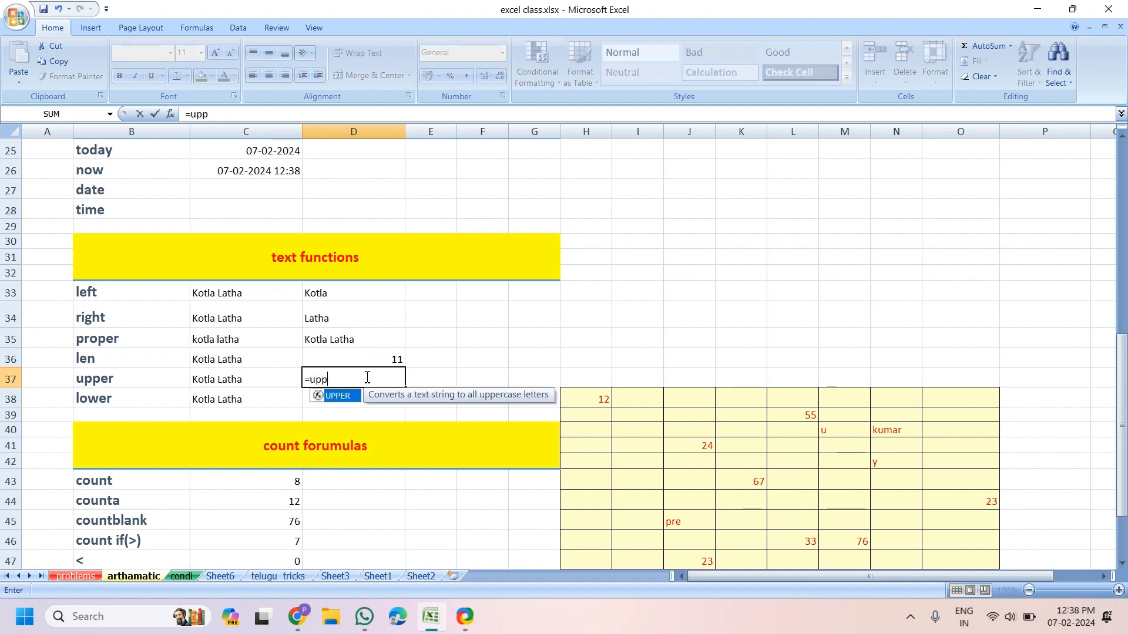
key("Tab")
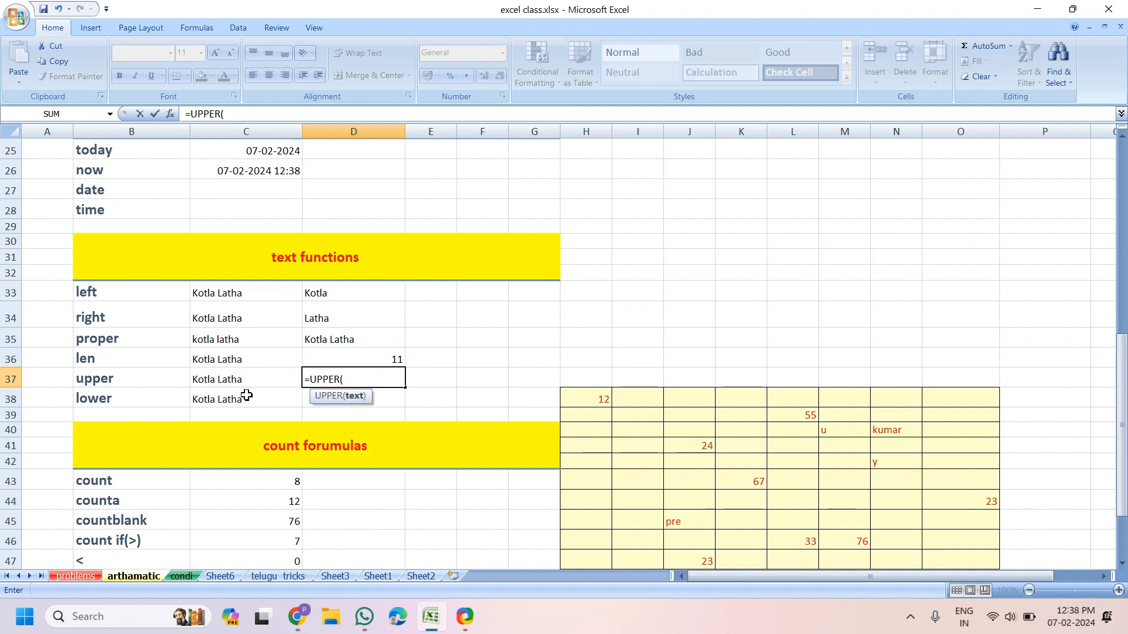
left_click(211, 380)
key("Return")
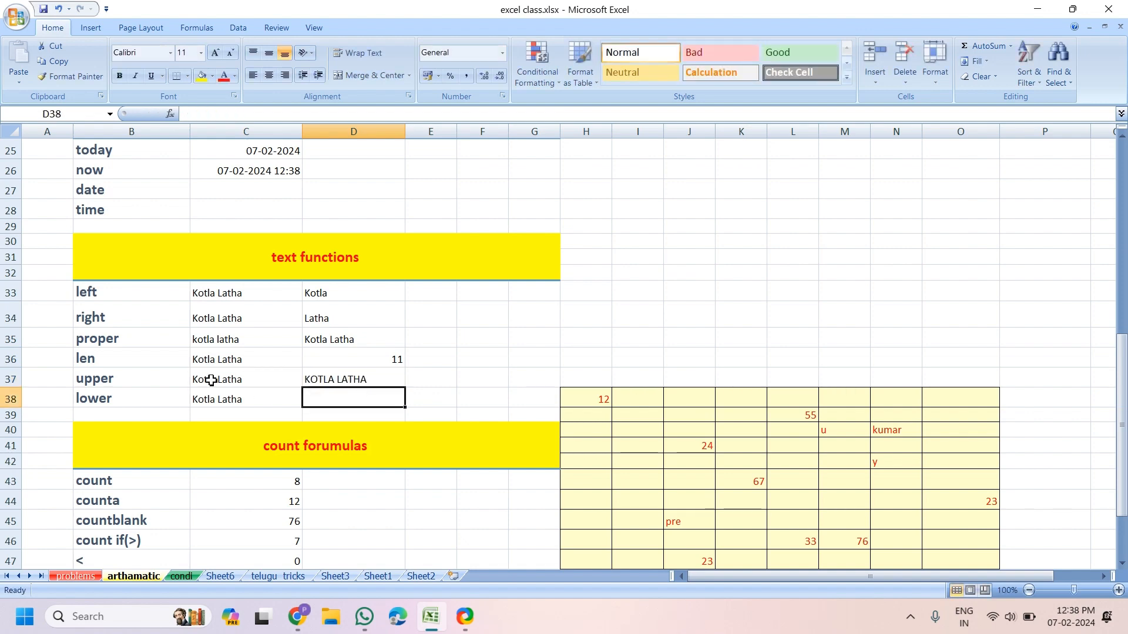
Enter =LOWER(C38) in D38 to show the name in lowercase
type("=lowe")
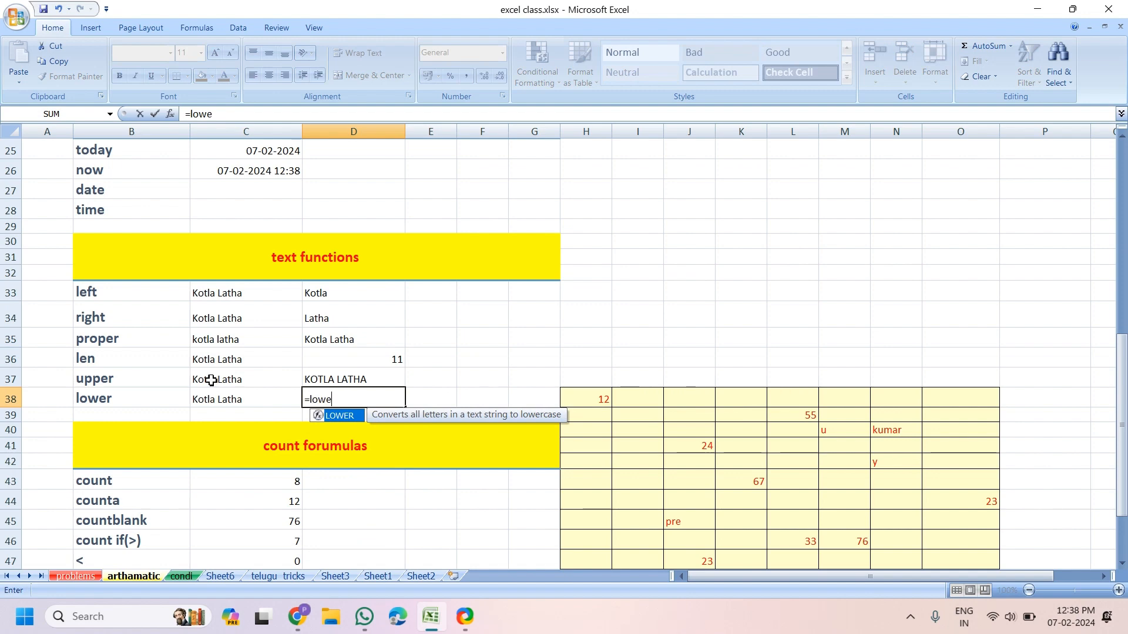
key("Tab")
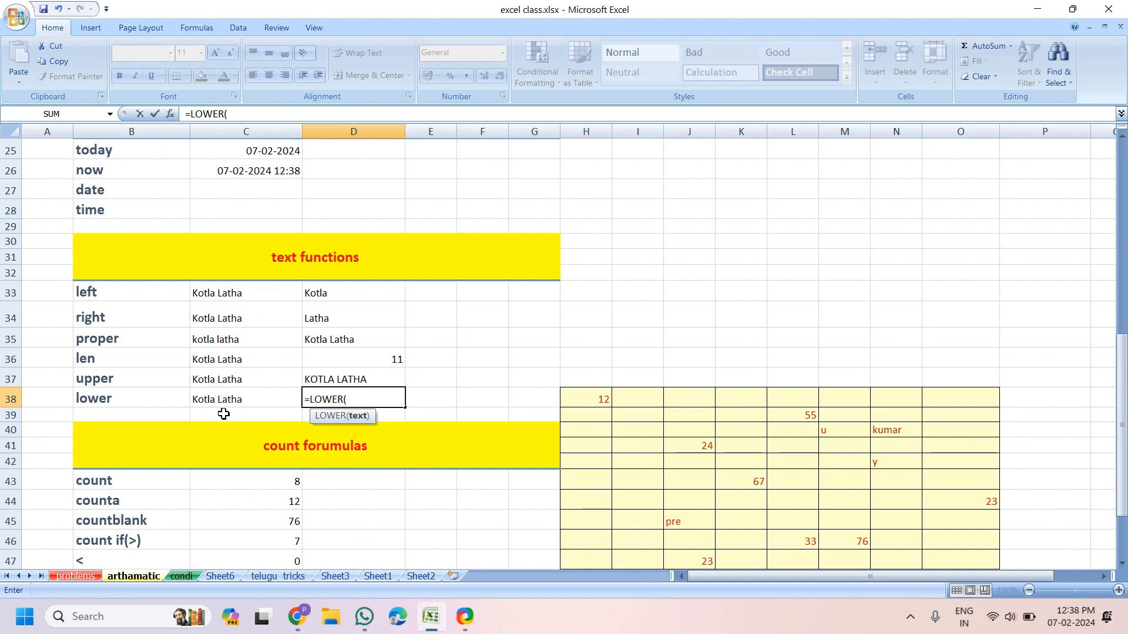
left_click(227, 402)
key("Return")
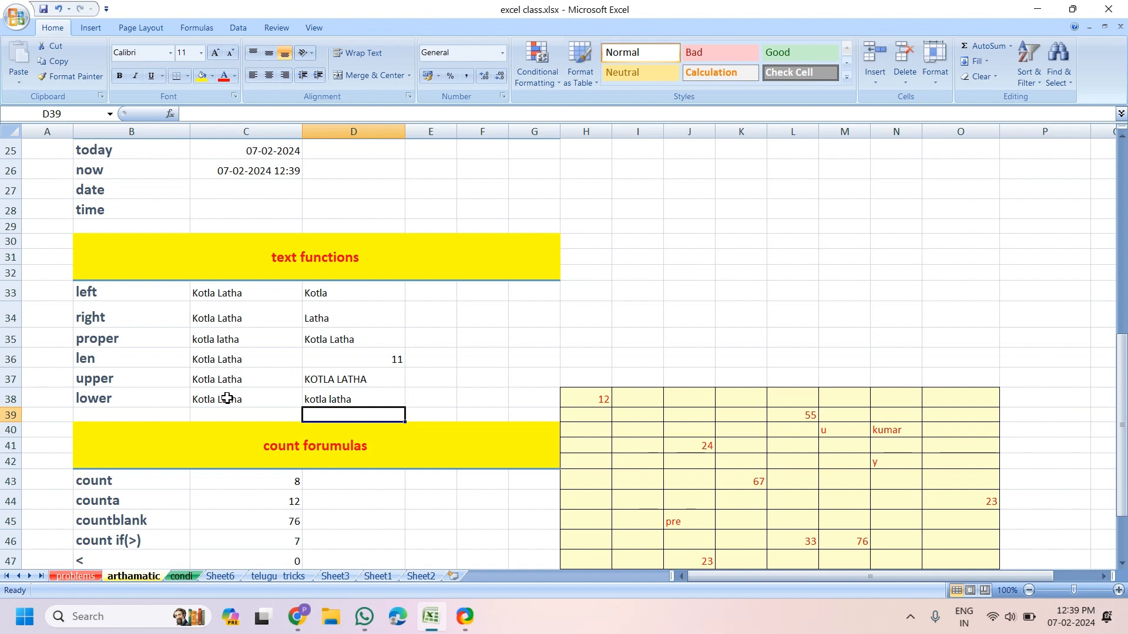
Delete the old count results in C43:C48
scroll(228, 387, "down", 1)
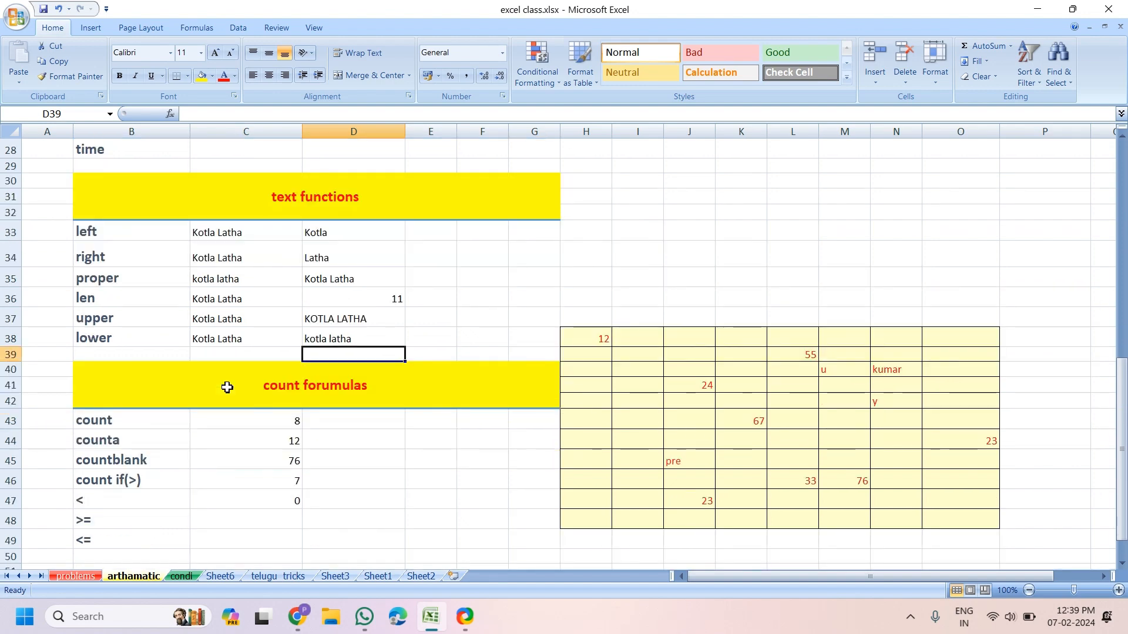
scroll(228, 387, "down", 1)
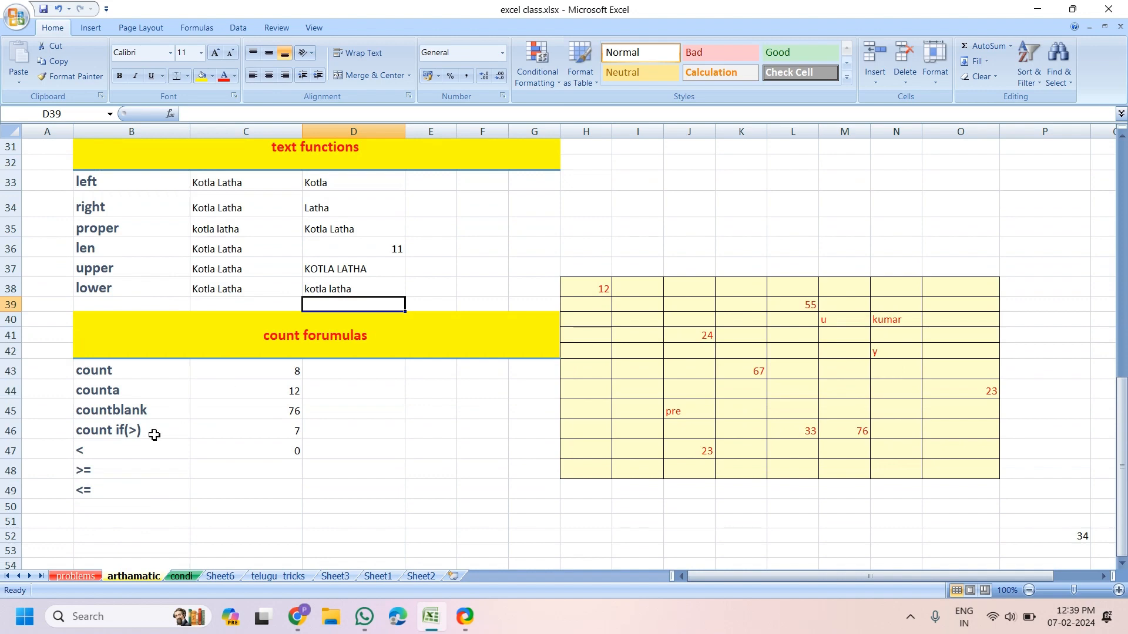
left_click(390, 456)
left_click_drag(252, 368, 263, 482)
key("Delete")
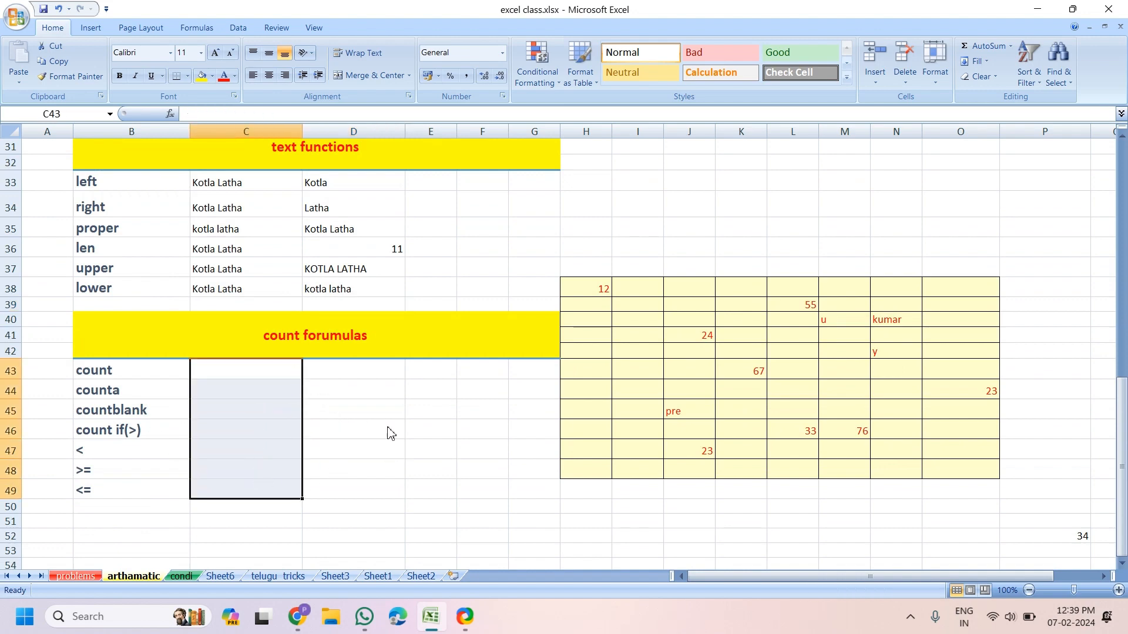
Review the yellow range H38:O48, noting the number 12, text 'pre' and empty cells
left_click(341, 426)
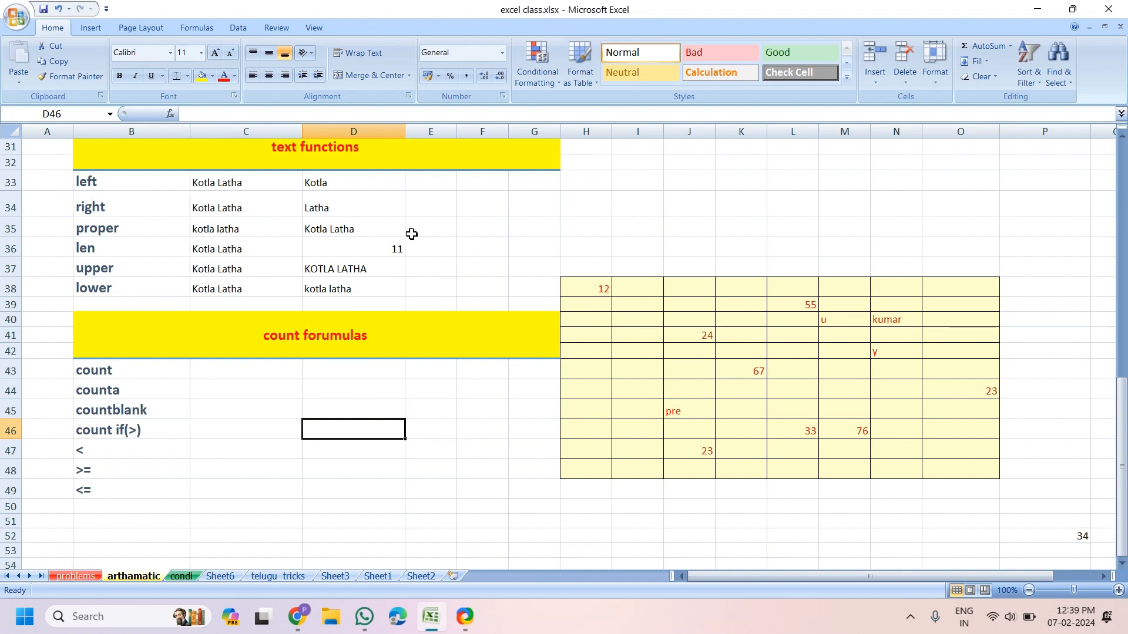
mouse_move(578, 294)
left_mouse_down()
mouse_move(703, 385)
mouse_move(957, 494)
mouse_move(984, 468)
left_mouse_up()
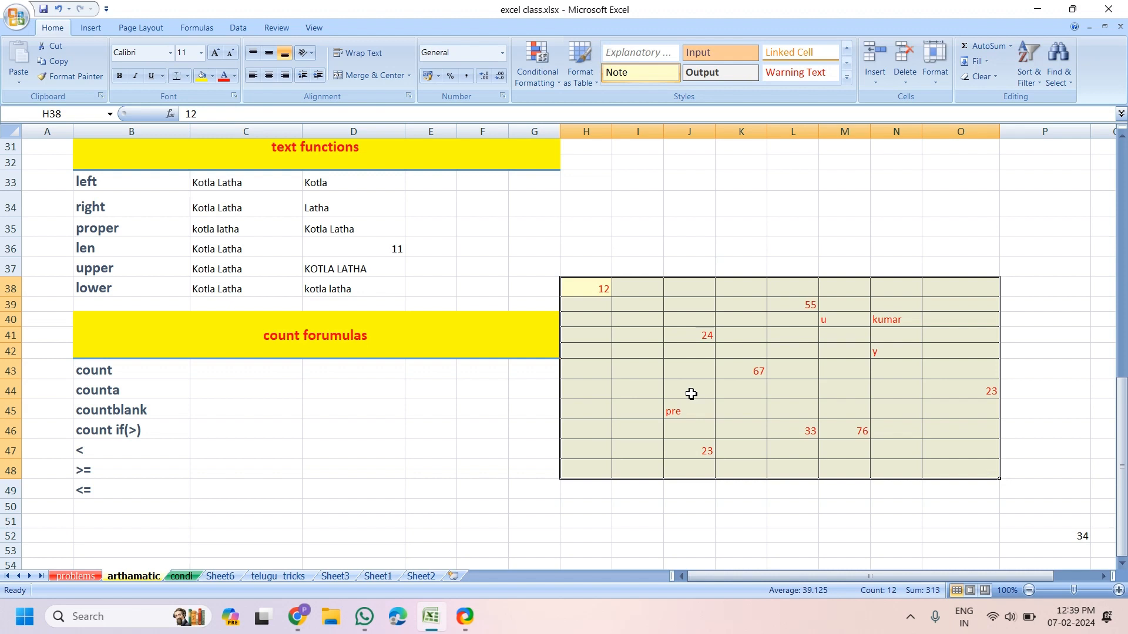
left_click(674, 376)
left_click(594, 286)
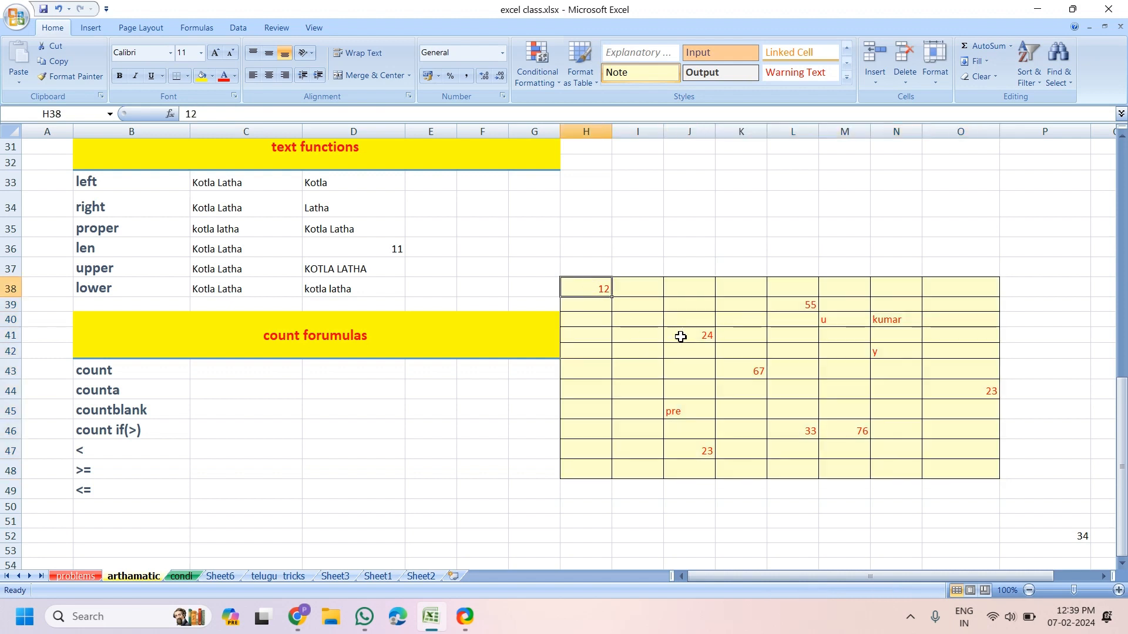
left_click(692, 411)
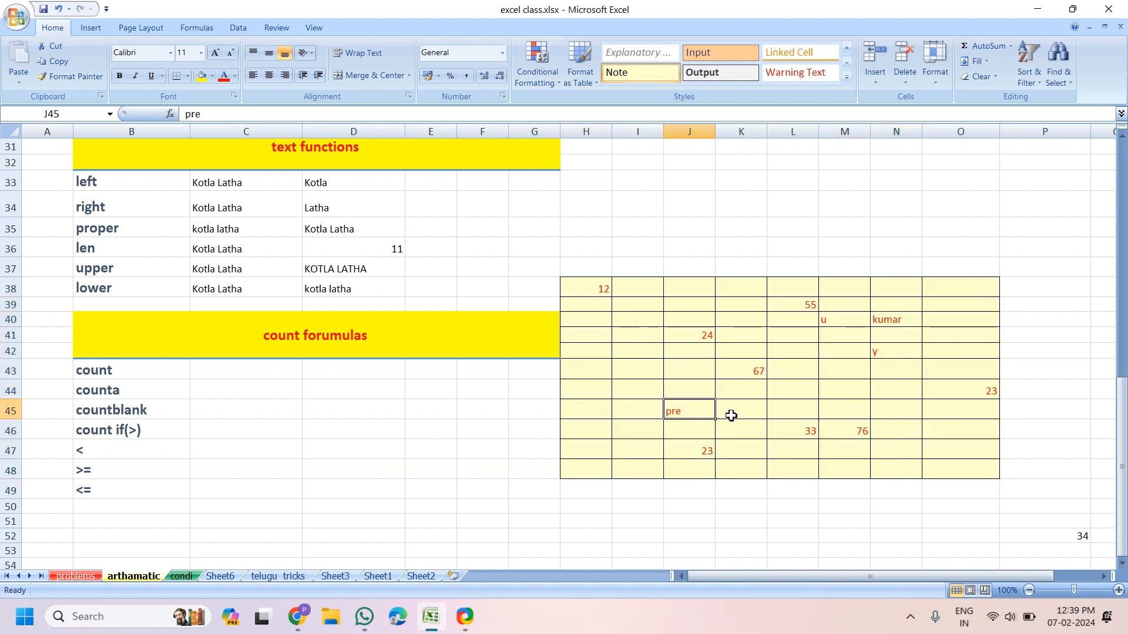
left_click(776, 352)
left_click(778, 339)
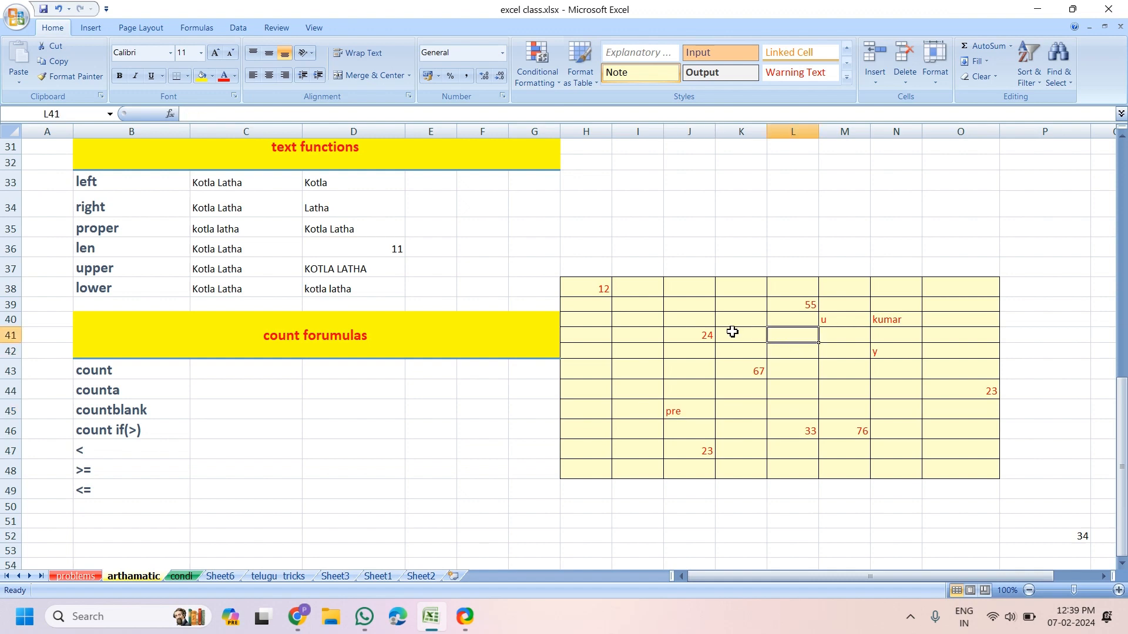
left_click(732, 332)
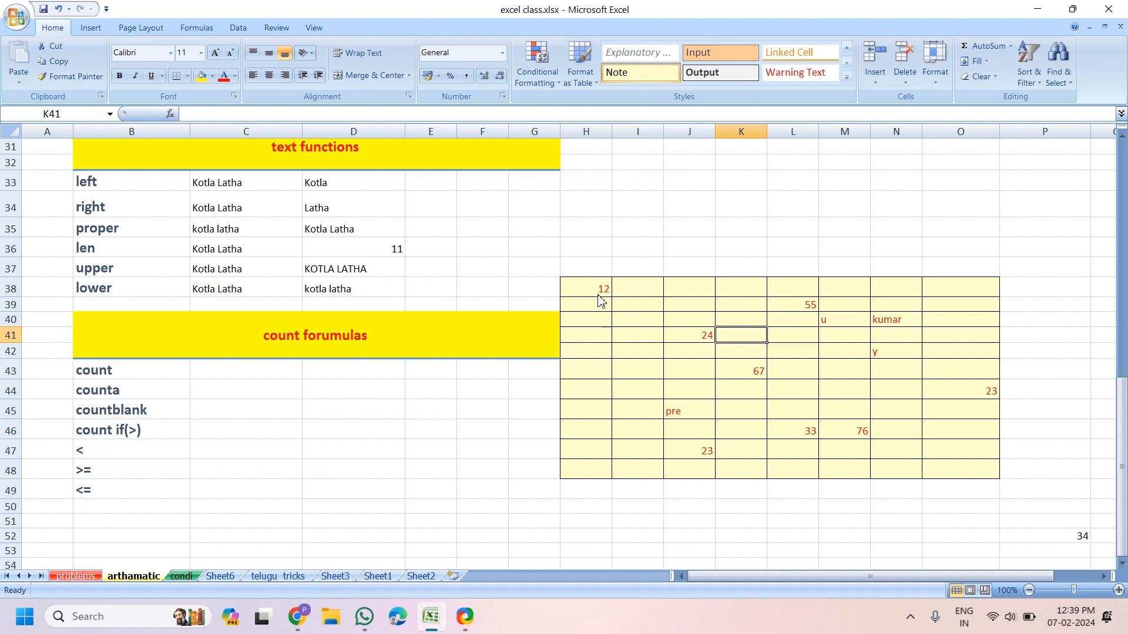
left_click_drag(599, 293, 949, 469)
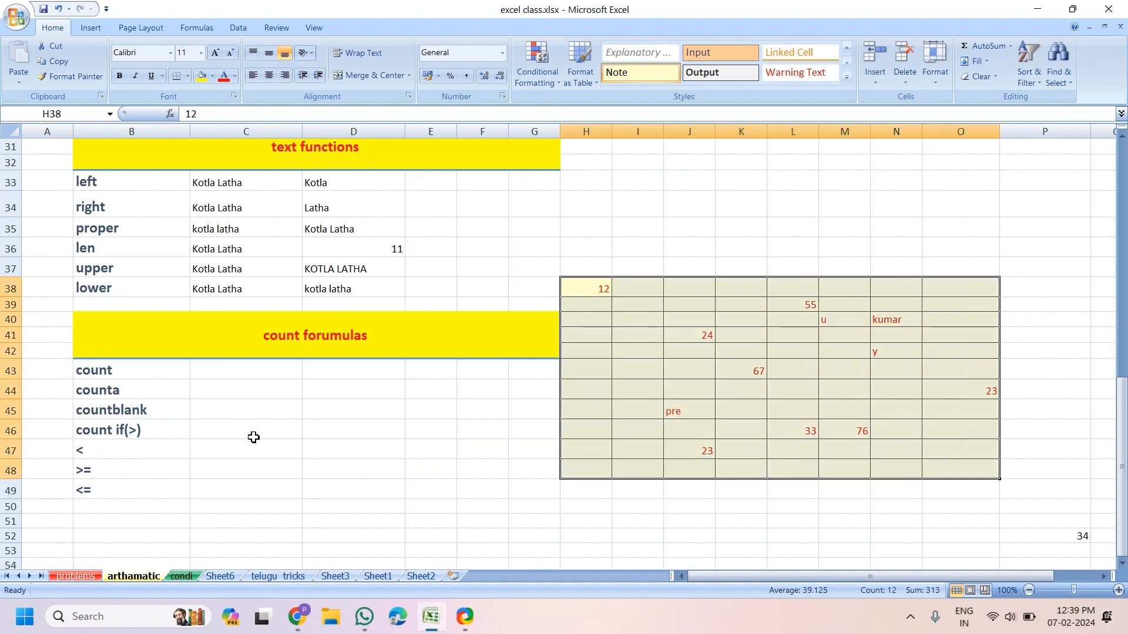
Enter =COUNT(H38:O48) in C43
left_click(250, 374)
type("=")
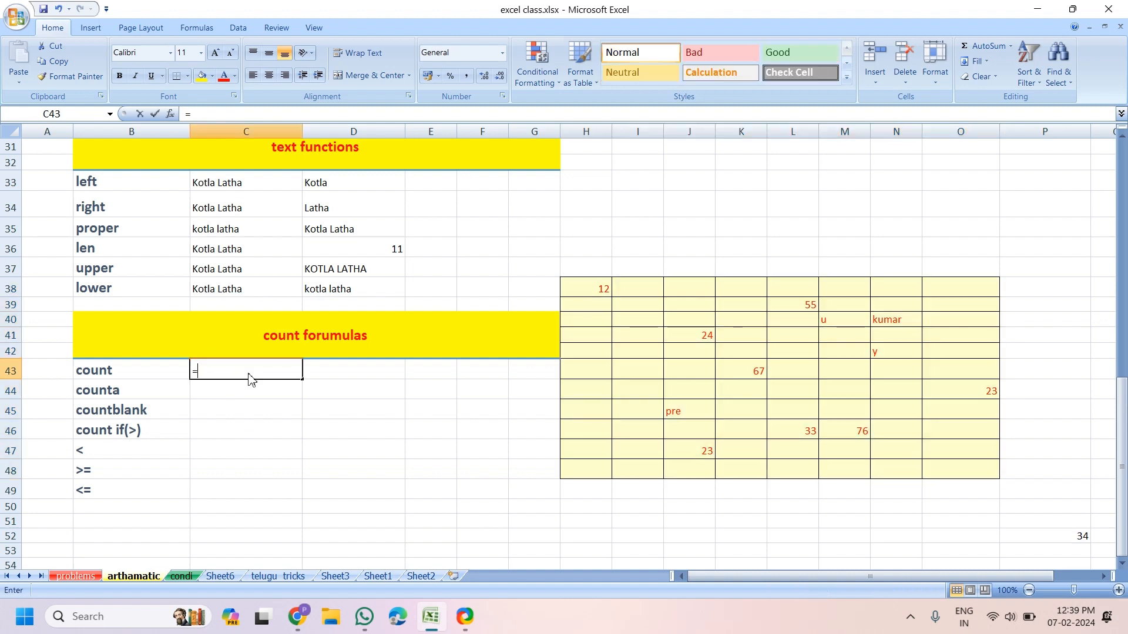
type("count")
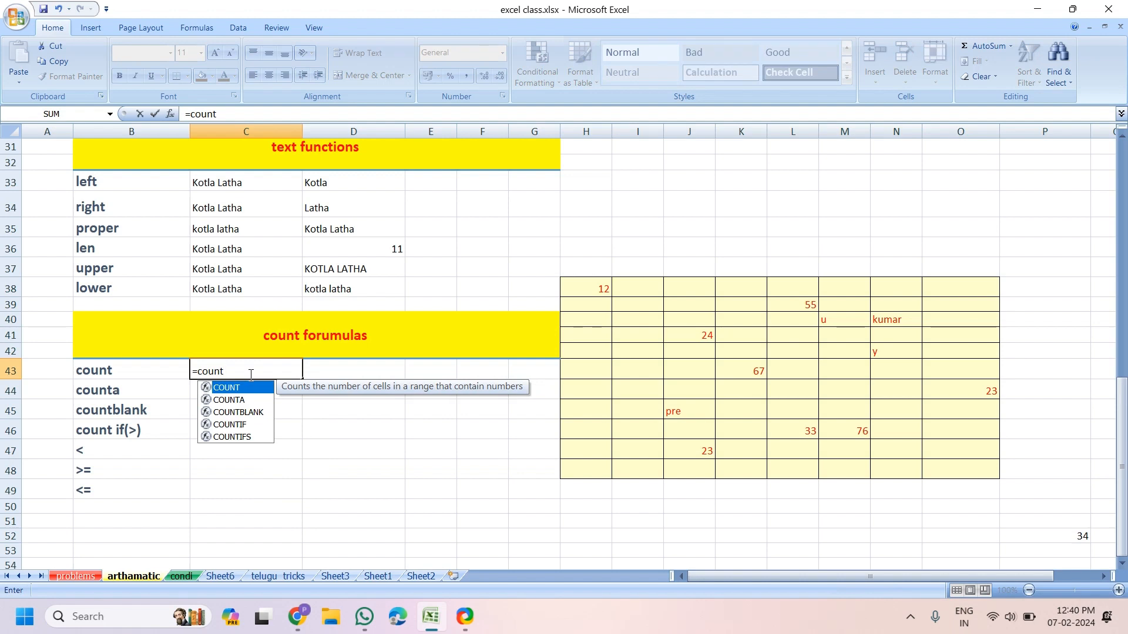
key("Tab")
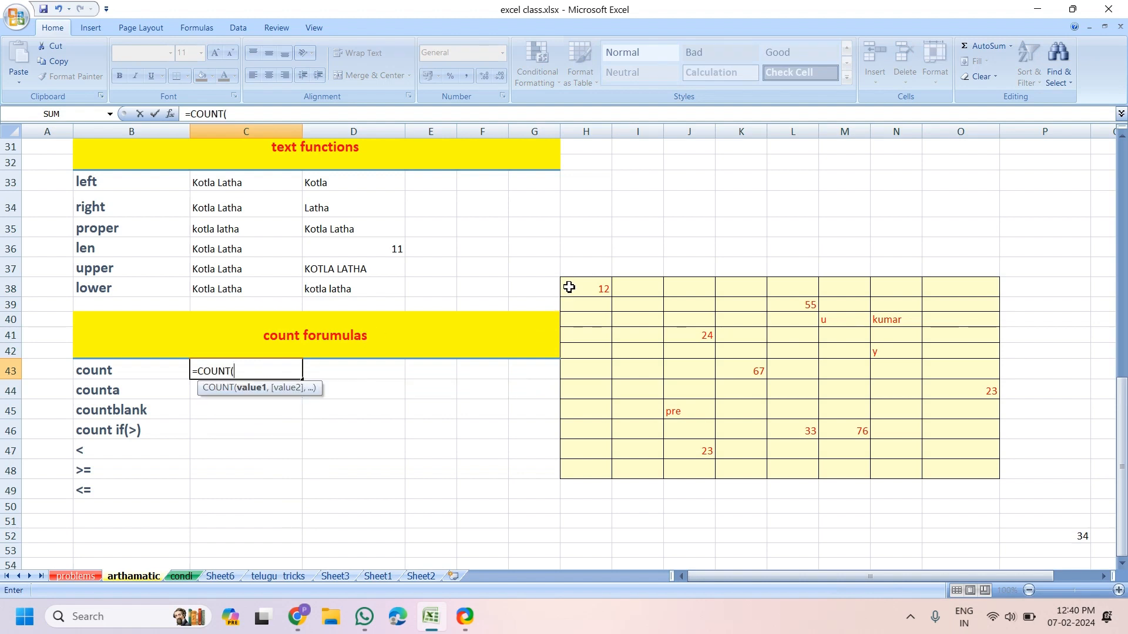
left_click_drag(569, 287, 959, 461)
key("Return")
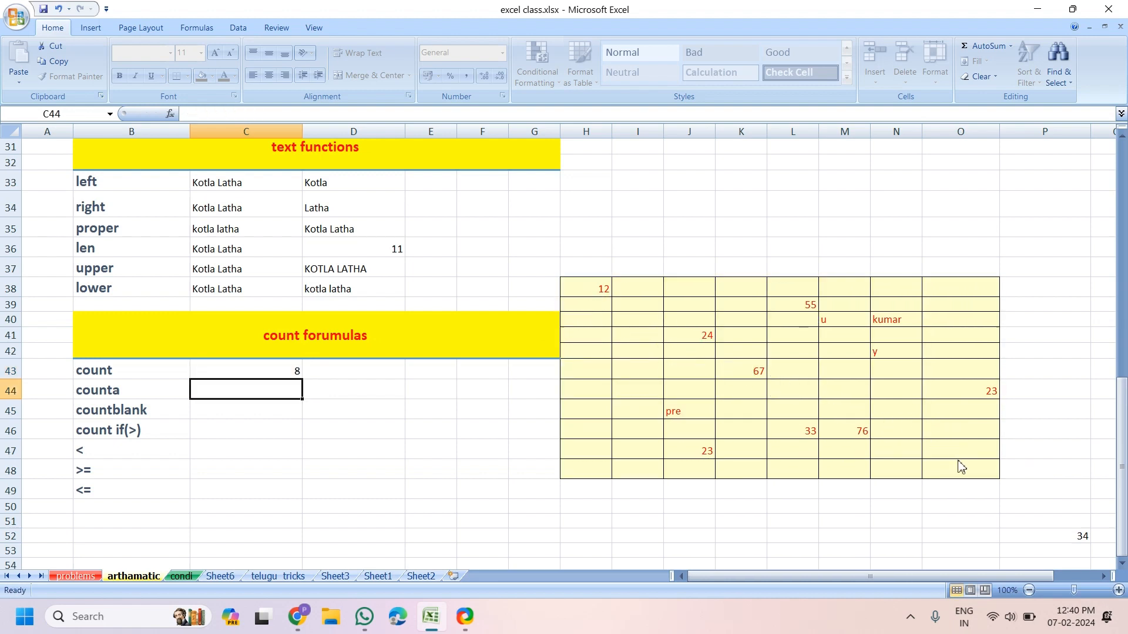
left_click(250, 375)
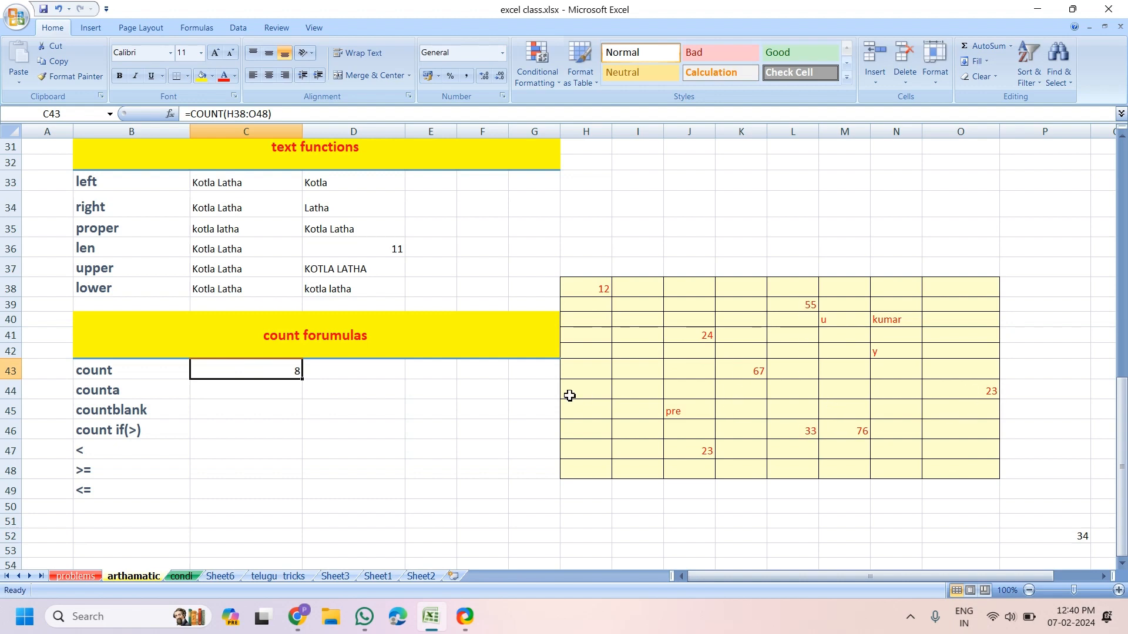
Test the count by typing 45 into H45, then delete it so COUNT returns 8
left_click(584, 415)
type("45")
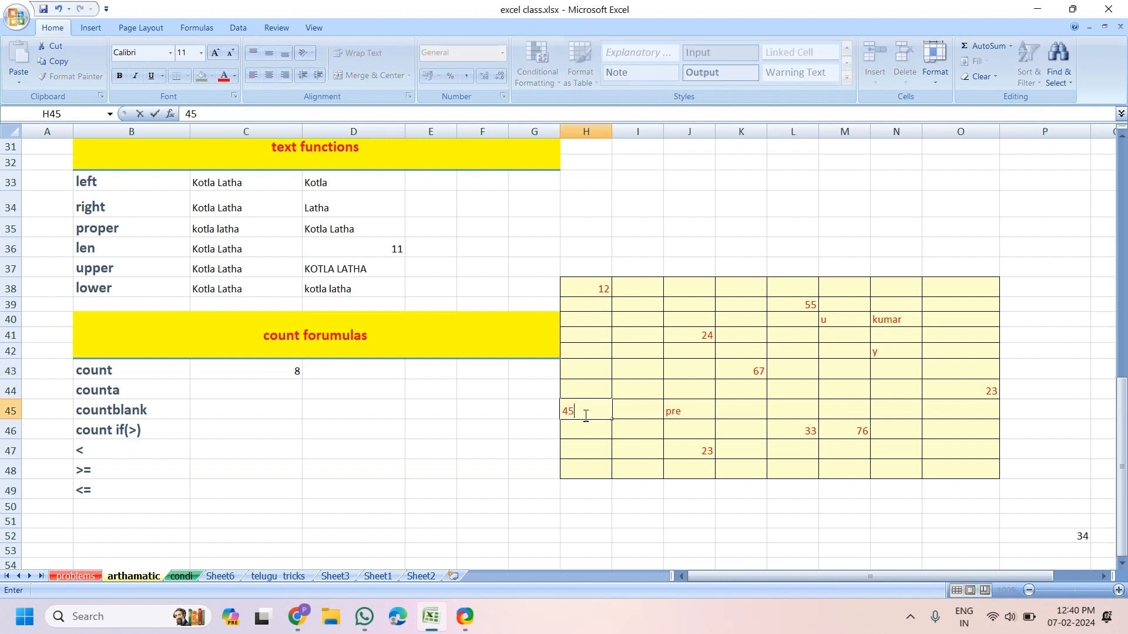
key("Return")
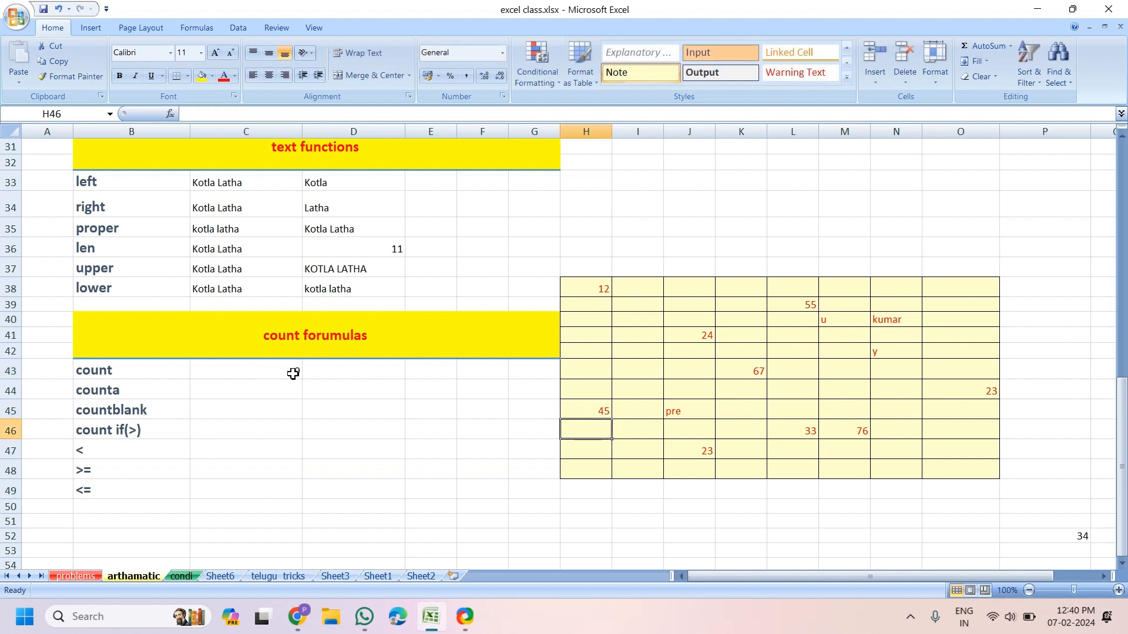
left_click(297, 370)
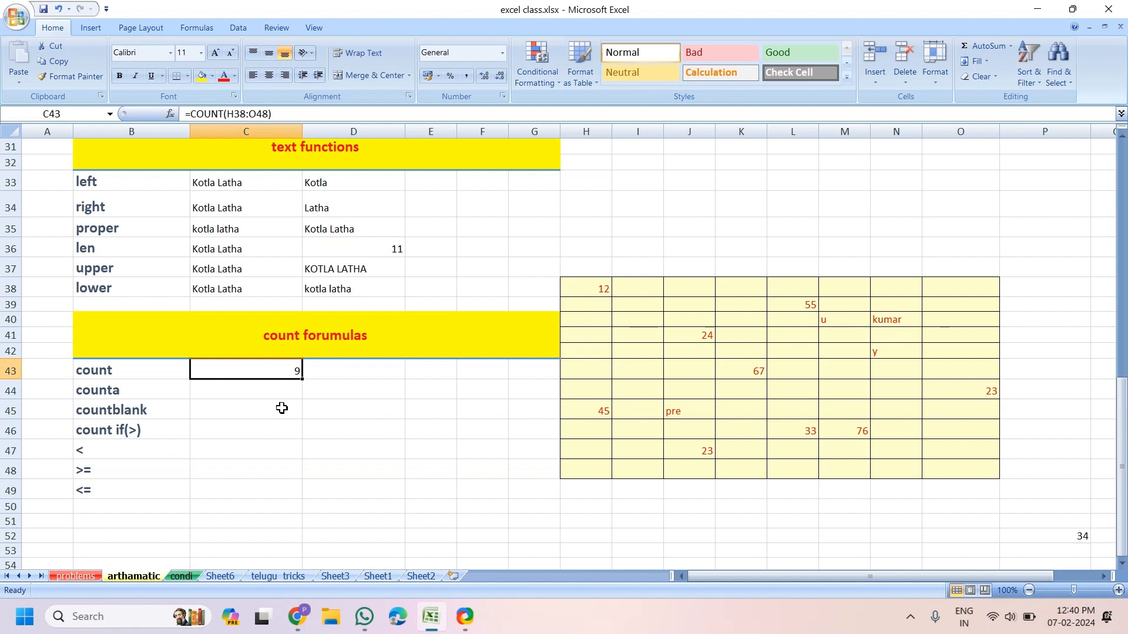
left_click(282, 389)
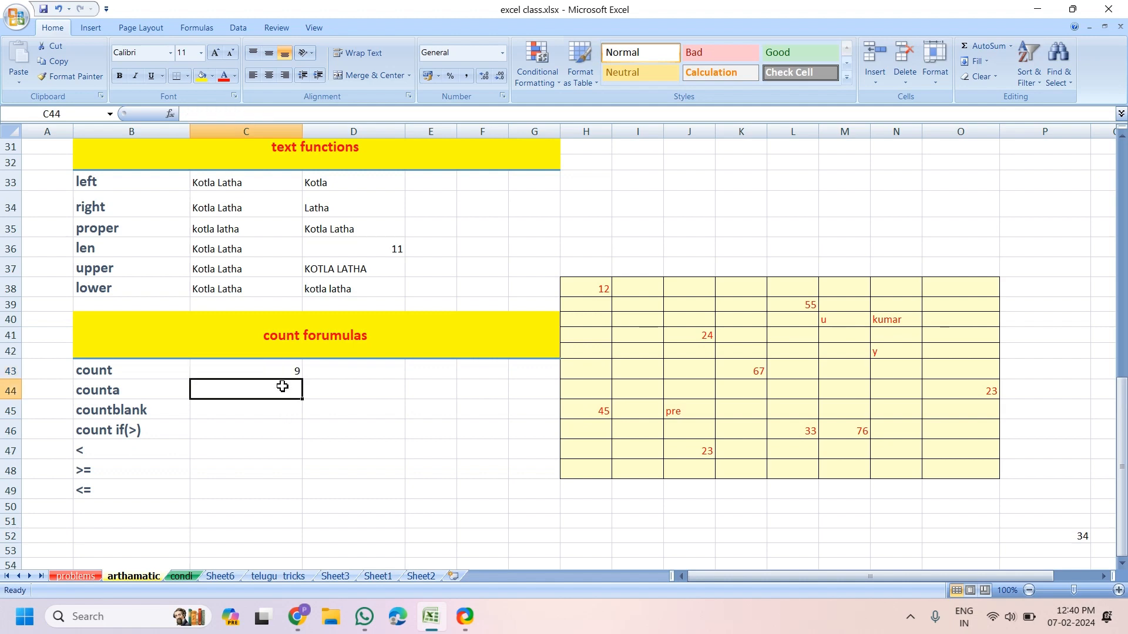
left_click(586, 413)
key("Delete")
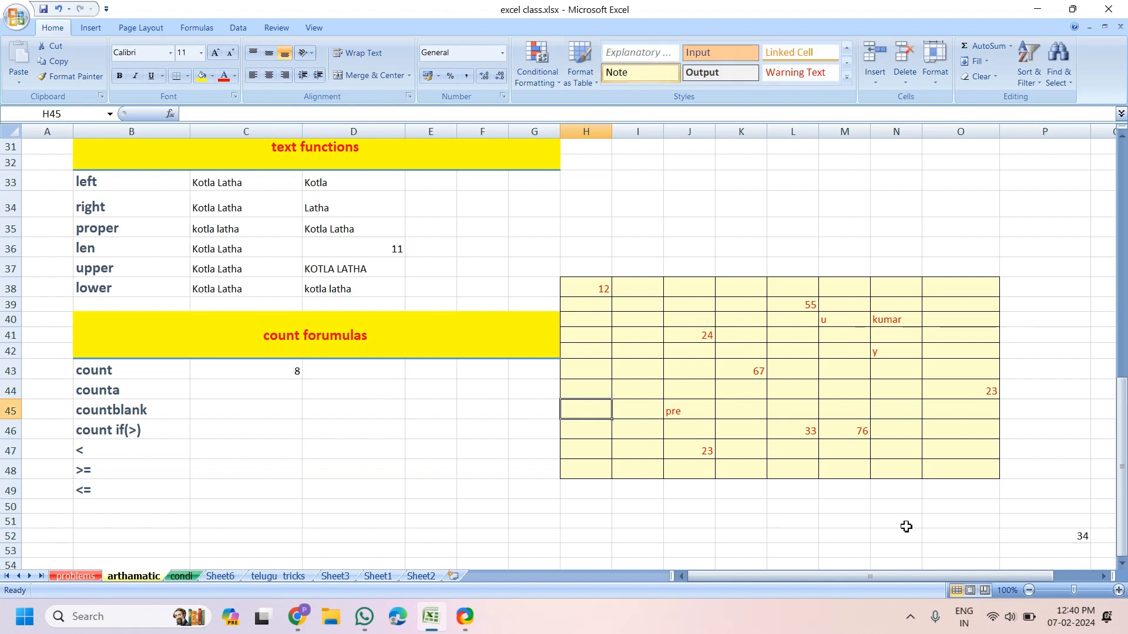
left_click_drag(587, 290, 969, 469)
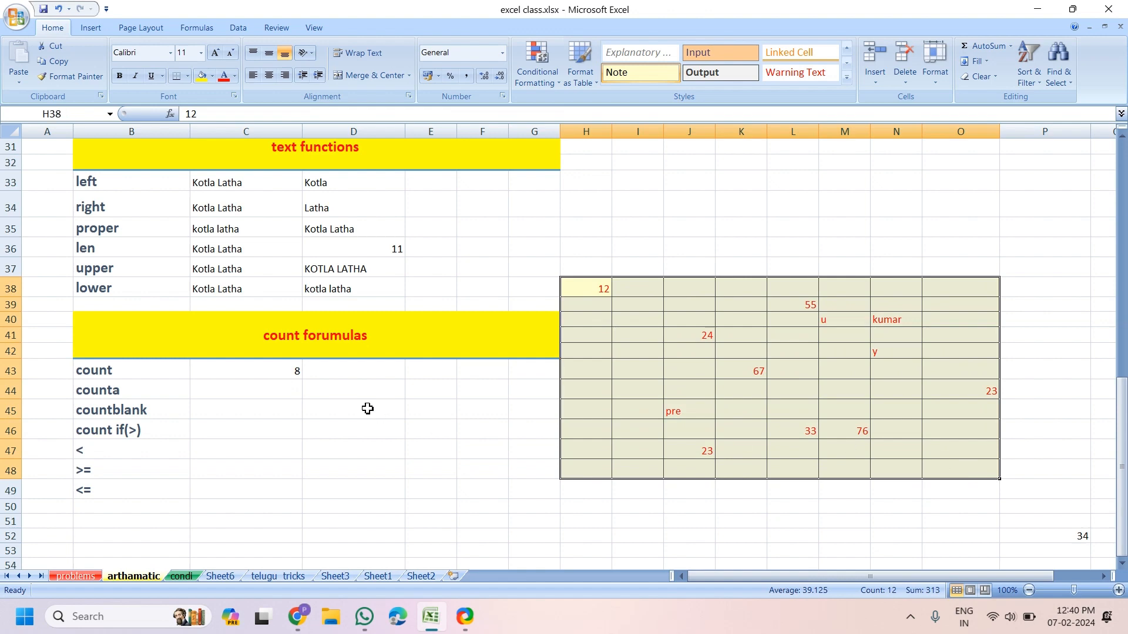
Enter =COUNTA(H38:O48) in C44 to count the non-empty cells
left_click(249, 388)
type("=count")
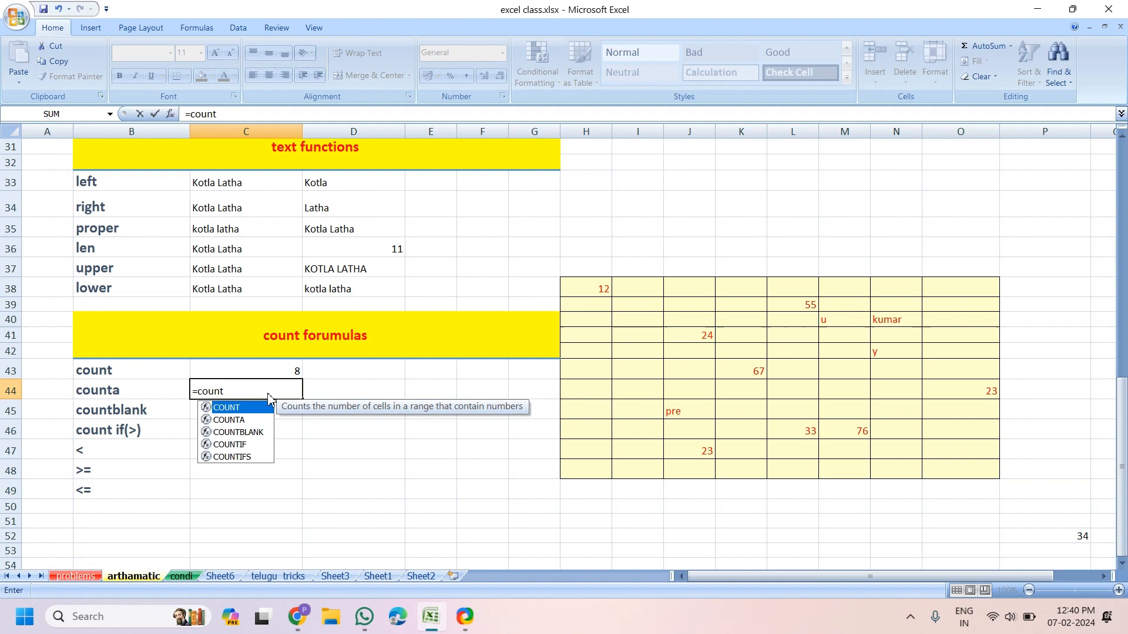
key("Down")
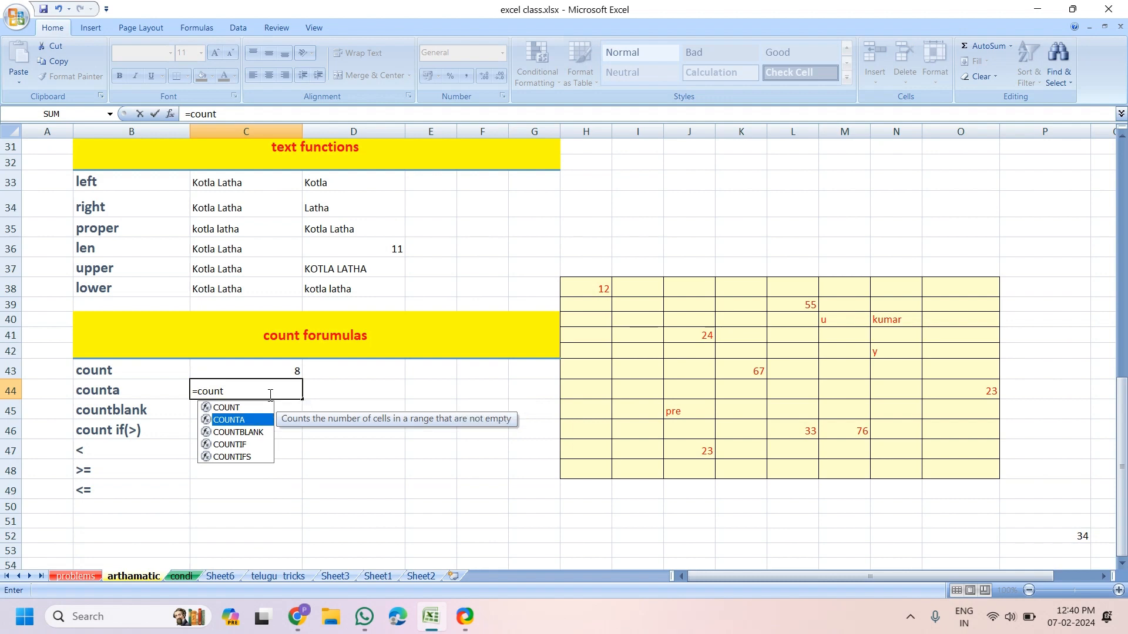
key("Tab")
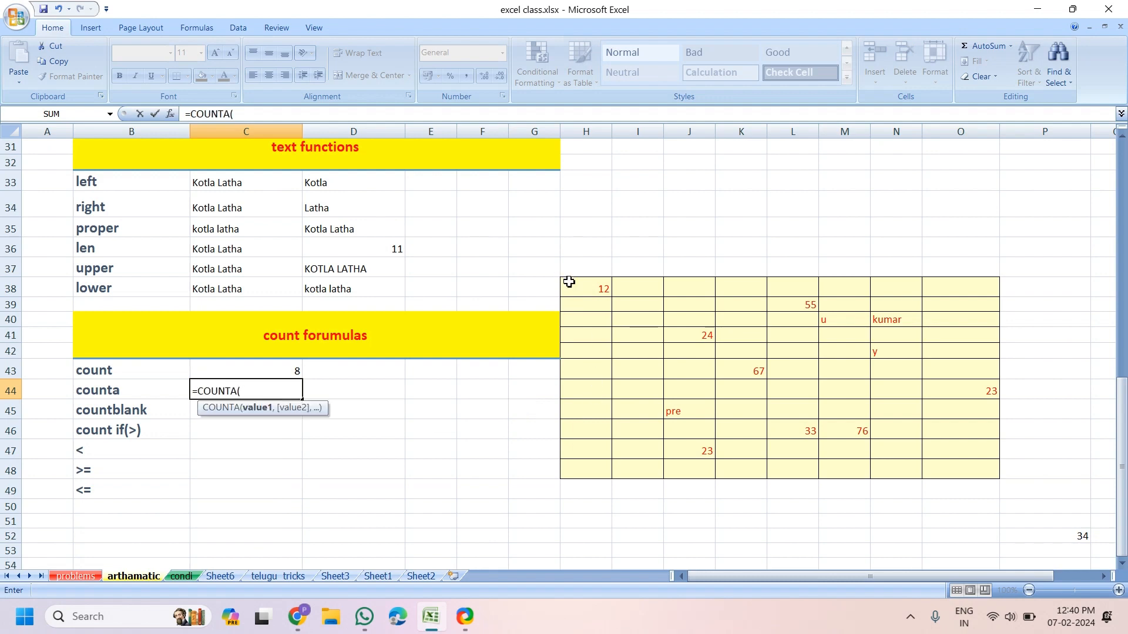
left_click_drag(571, 284, 957, 471)
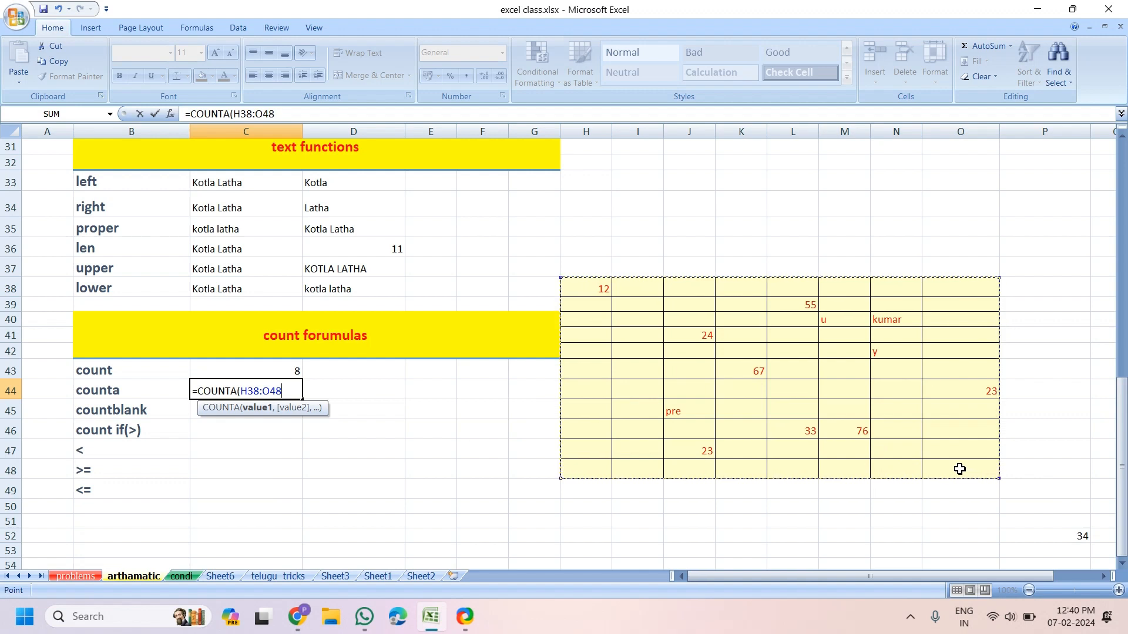
key("Return")
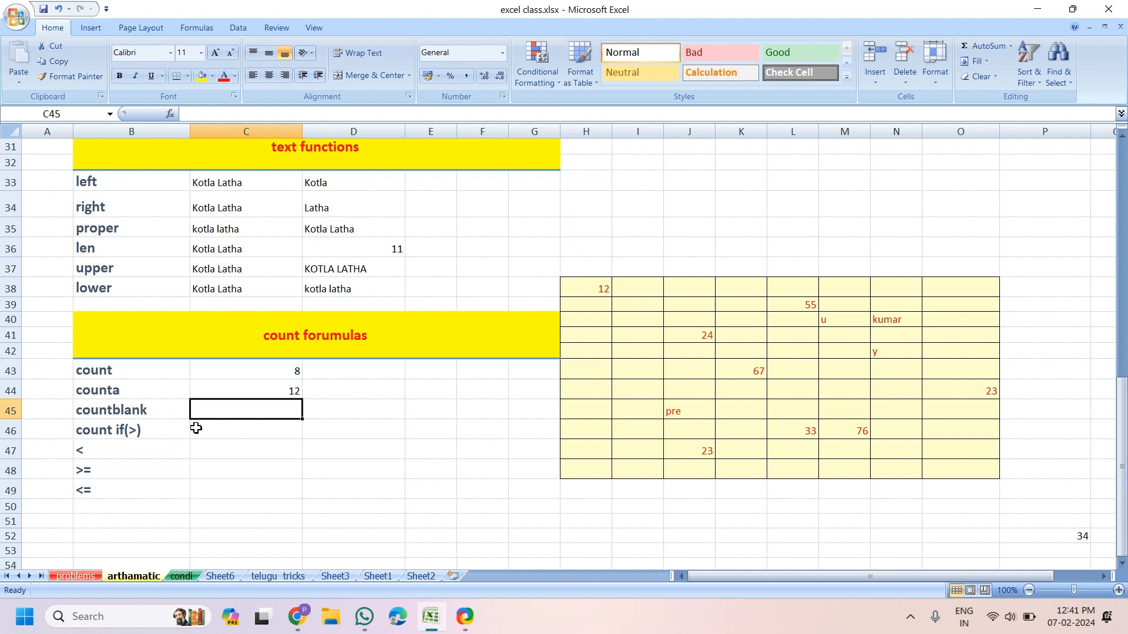
Enter =COUNTBLANK(H38:O48) in C45, returning 76 empty cells
type("=cou")
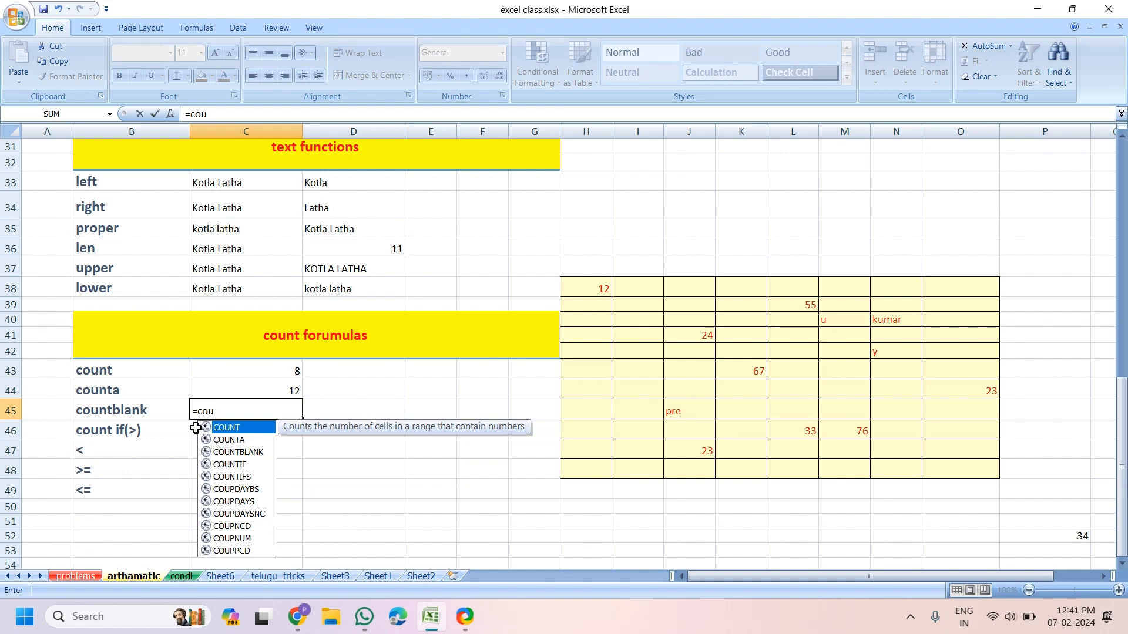
key("Down")
key("Down")
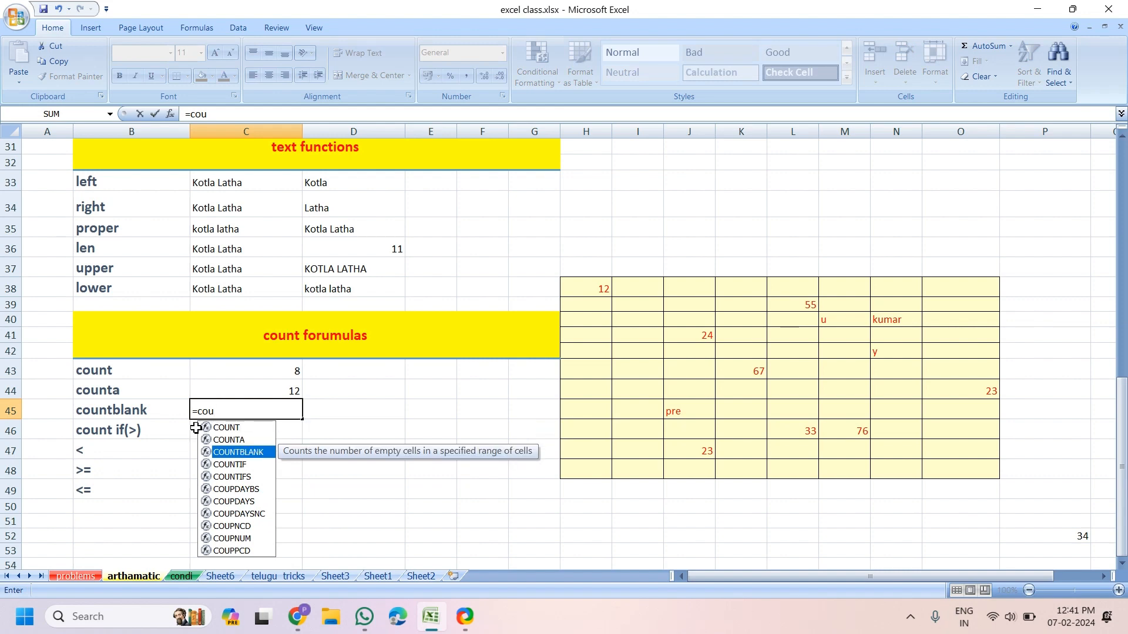
key("Tab")
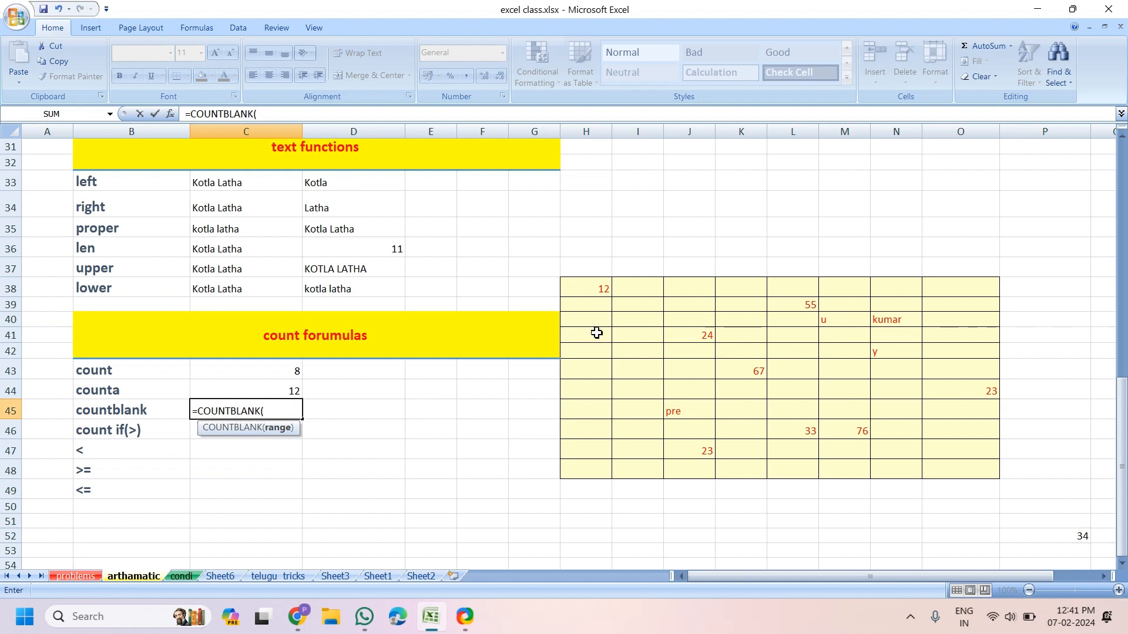
left_click_drag(595, 290, 945, 469)
key("Return")
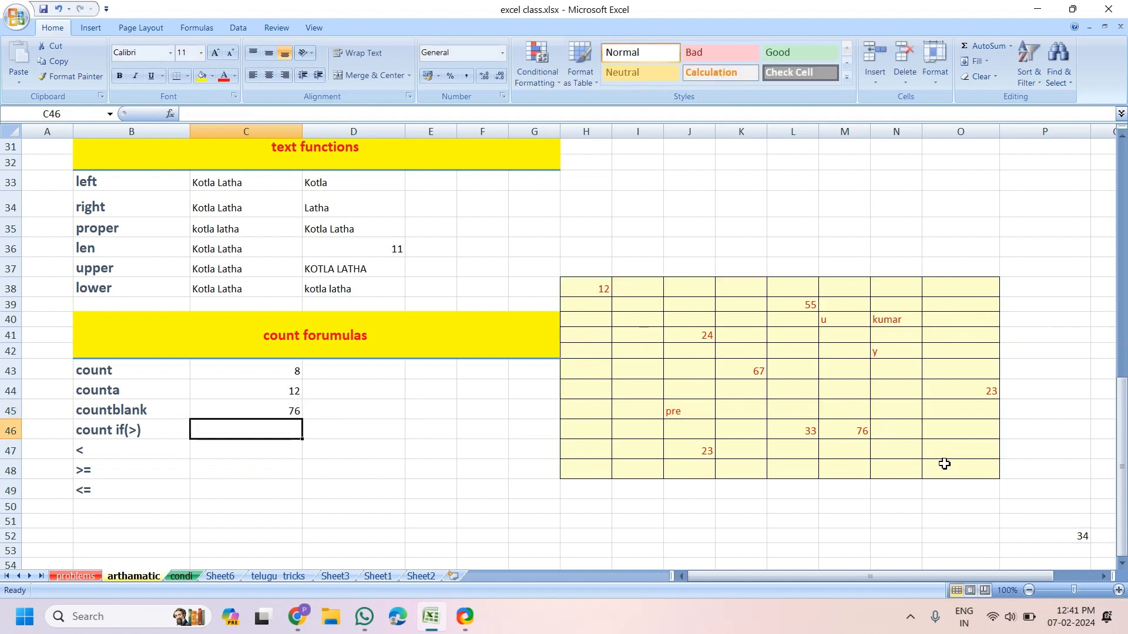
left_click(278, 415)
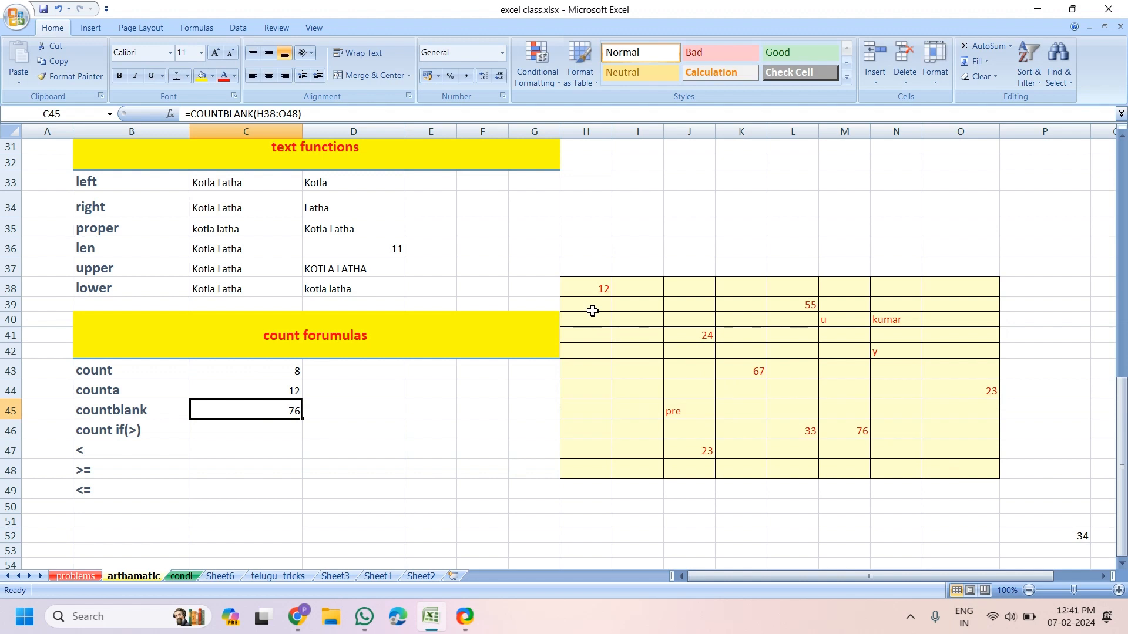
left_click(228, 435)
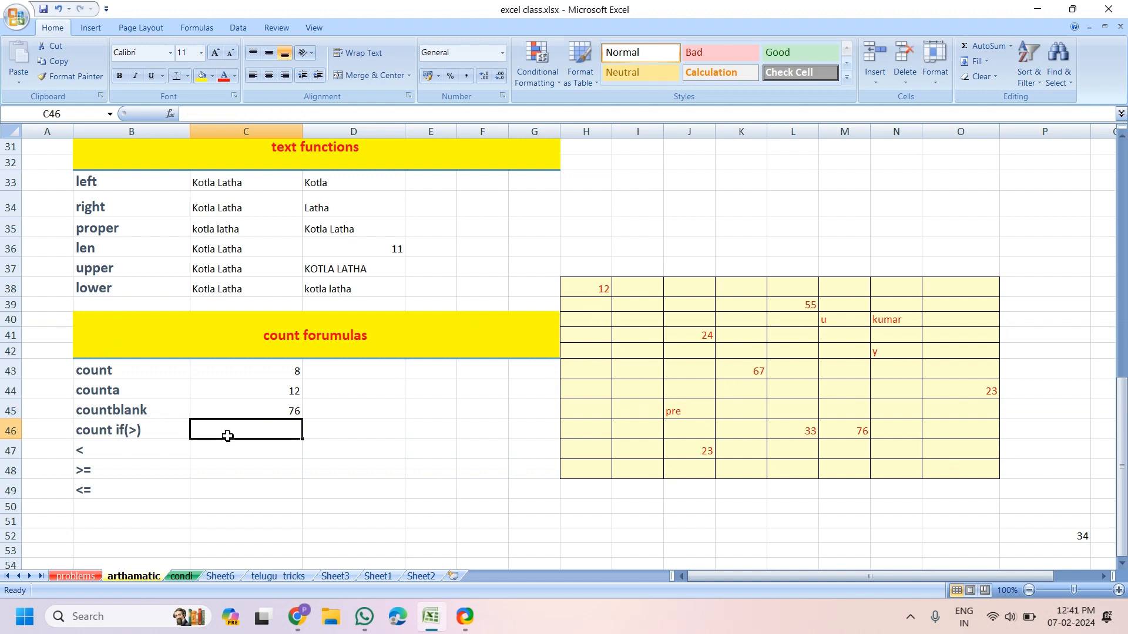
Test the counts by entering 34 in H43, then delete it
left_click(595, 372)
type("34")
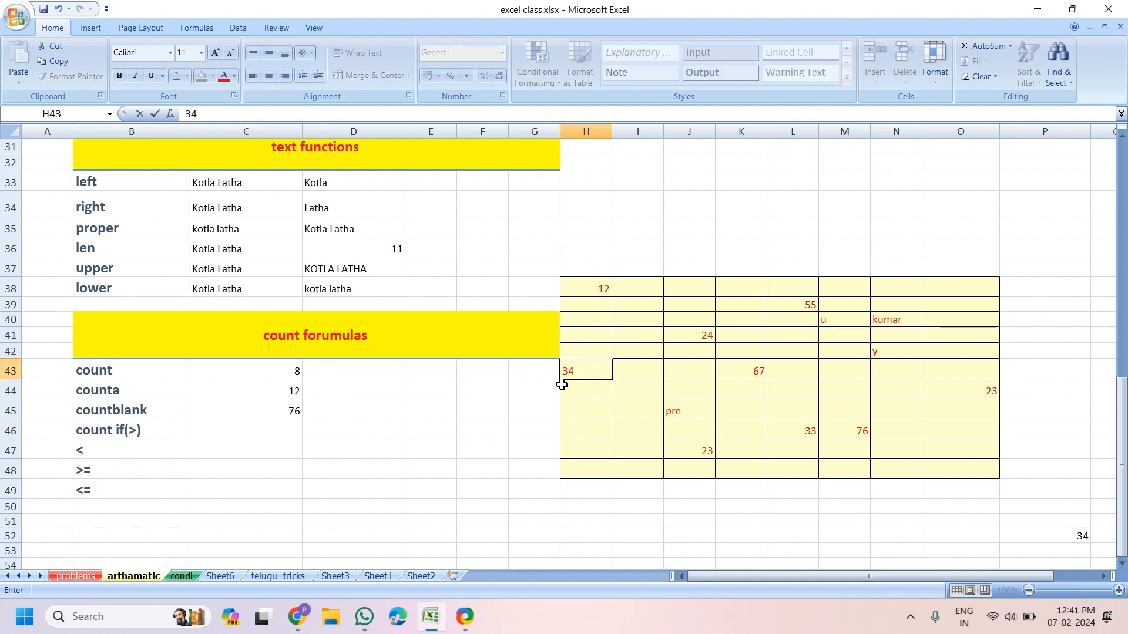
key("Return")
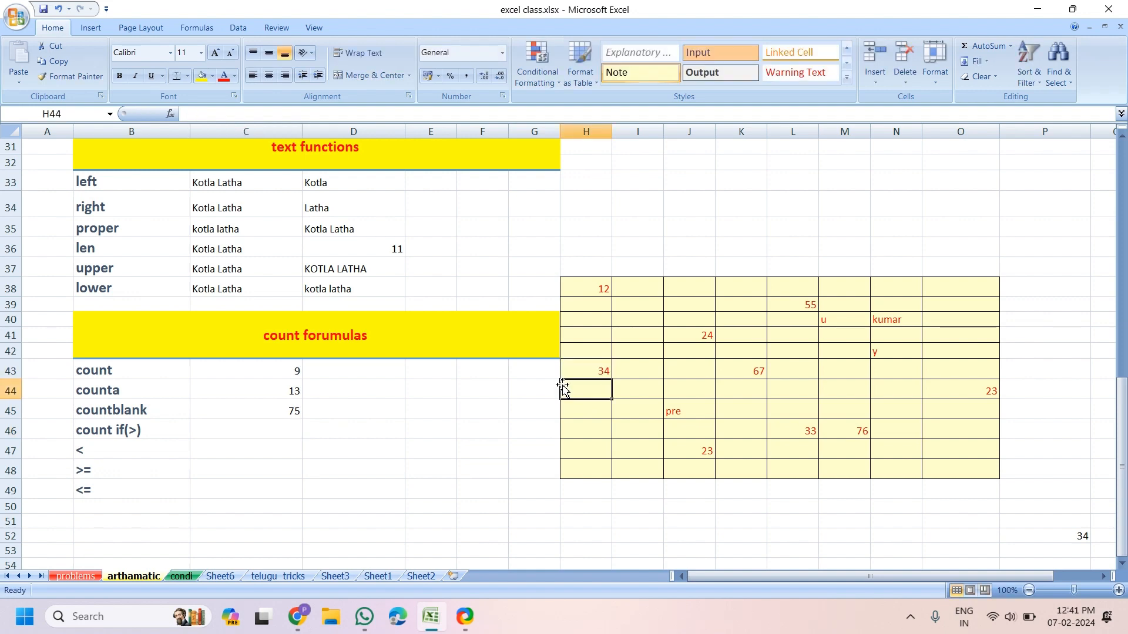
left_click(593, 377)
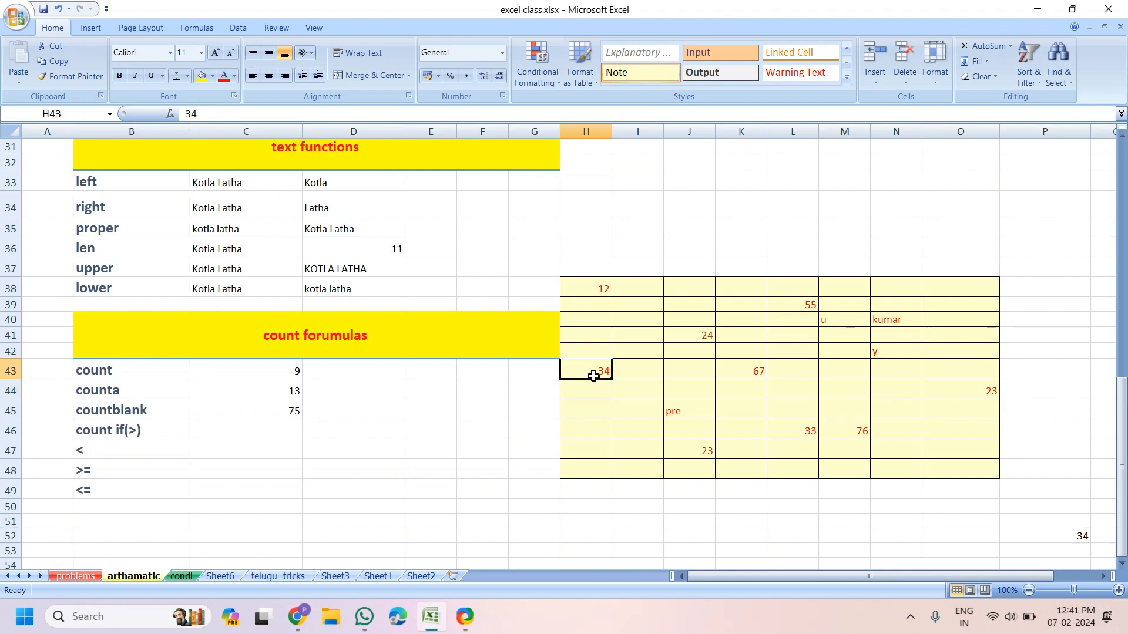
key("Delete")
left_click(236, 434)
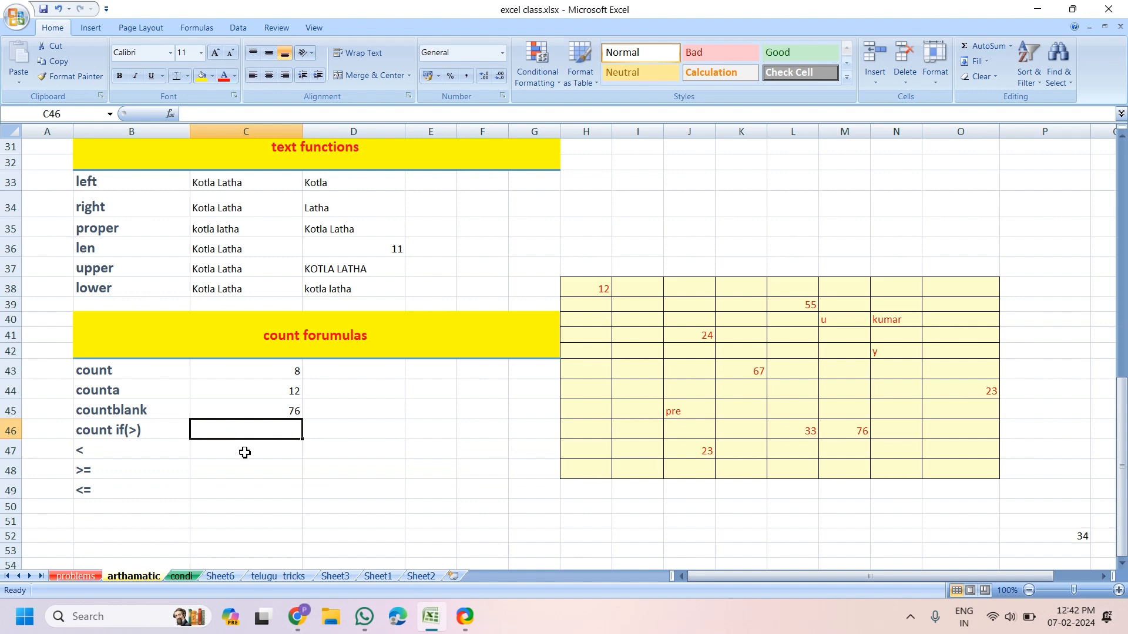
Enter =COUNTIF(H38:O48,">24") in C46 so it counts the 4 values above 24
left_click(245, 453)
left_click(247, 427)
type("=")
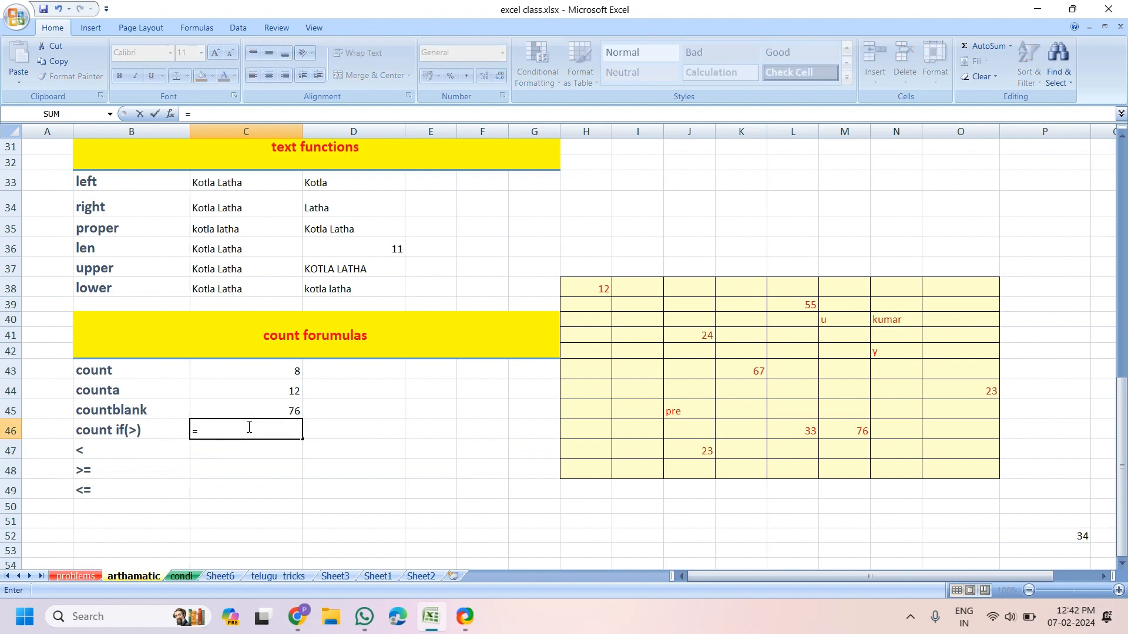
type("count")
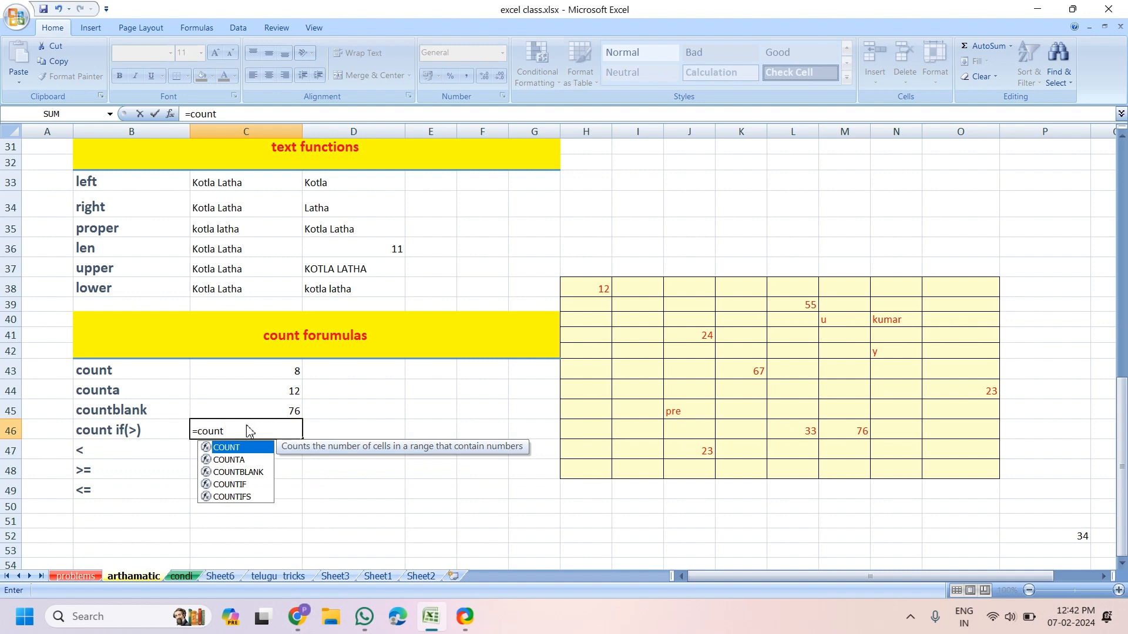
key("Down")
key("Down")
key("Down")
key("Tab")
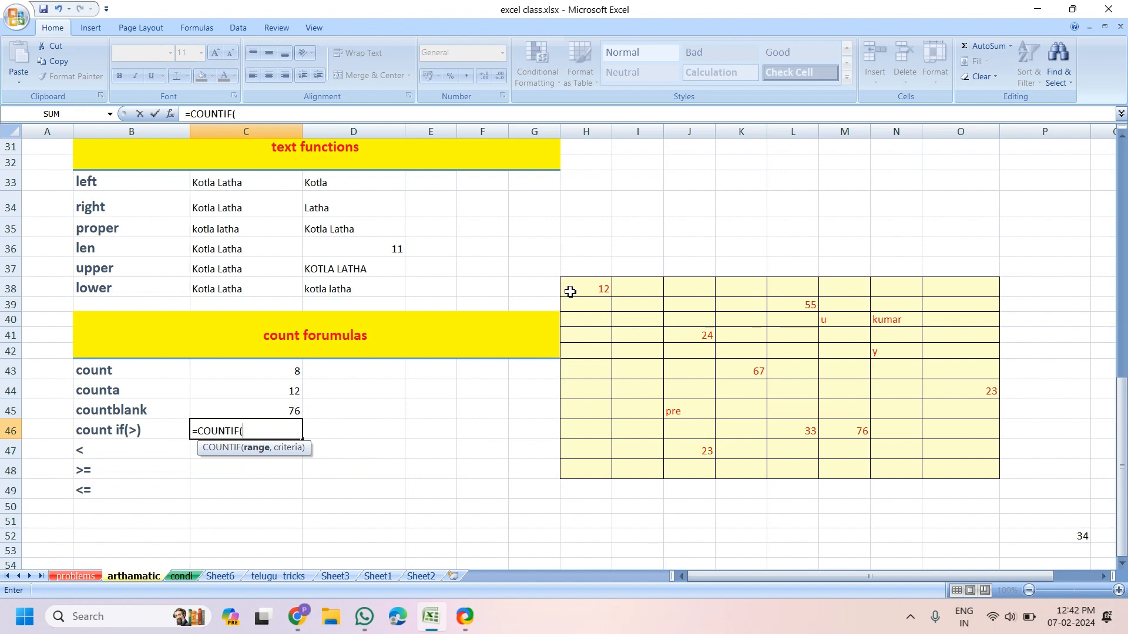
left_click_drag(570, 289, 948, 461)
type(",")
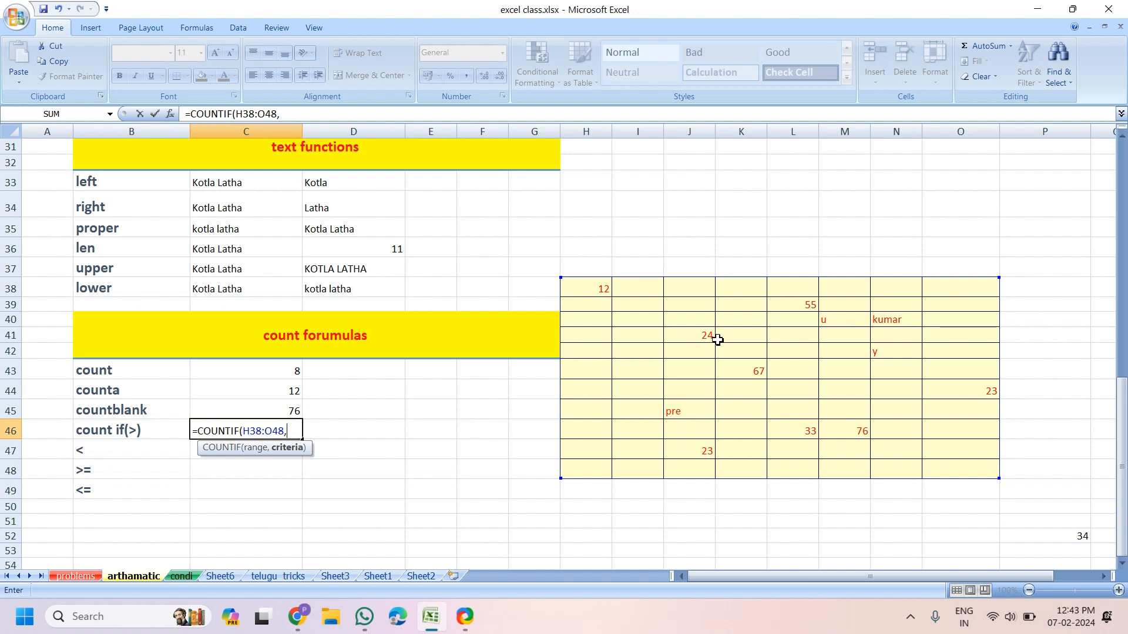
type("\">24\")")
key("Return")
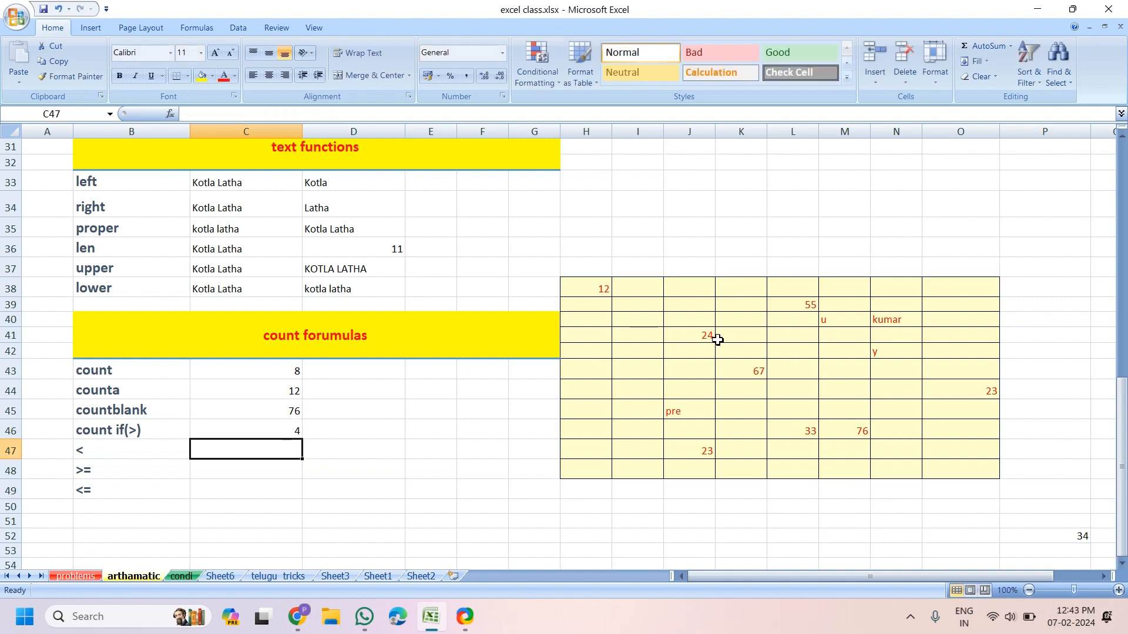
left_click(262, 429)
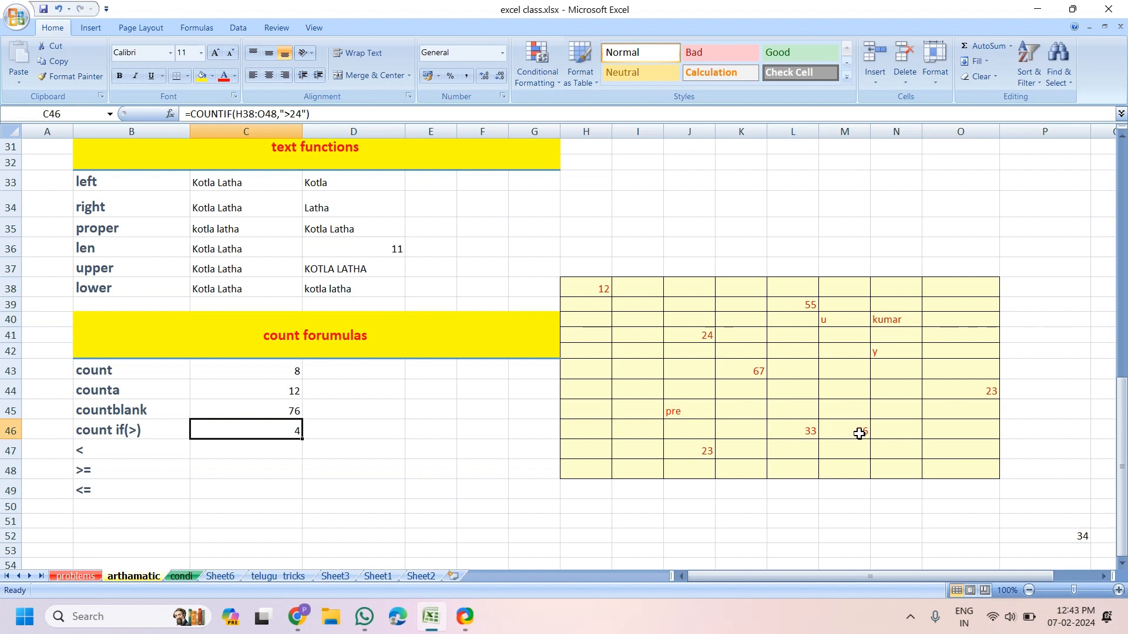
Enter =COUNTIF(H38:O48,"<24") in C47, giving 3 values below 24
left_click(255, 451)
type("=ci")
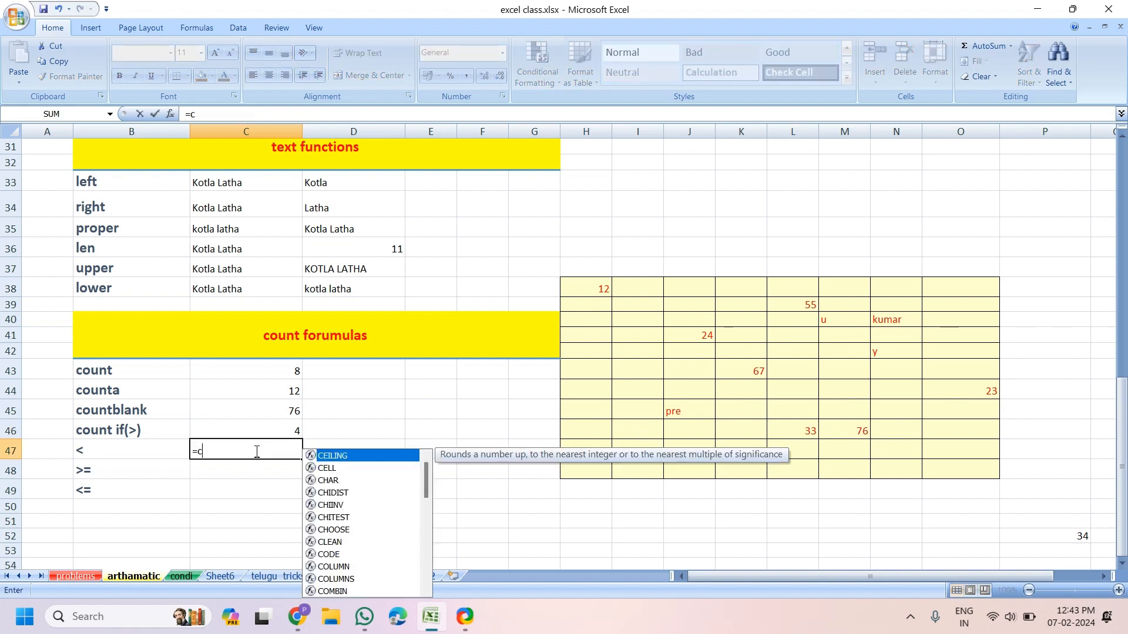
key("BackSpace")
type("oun")
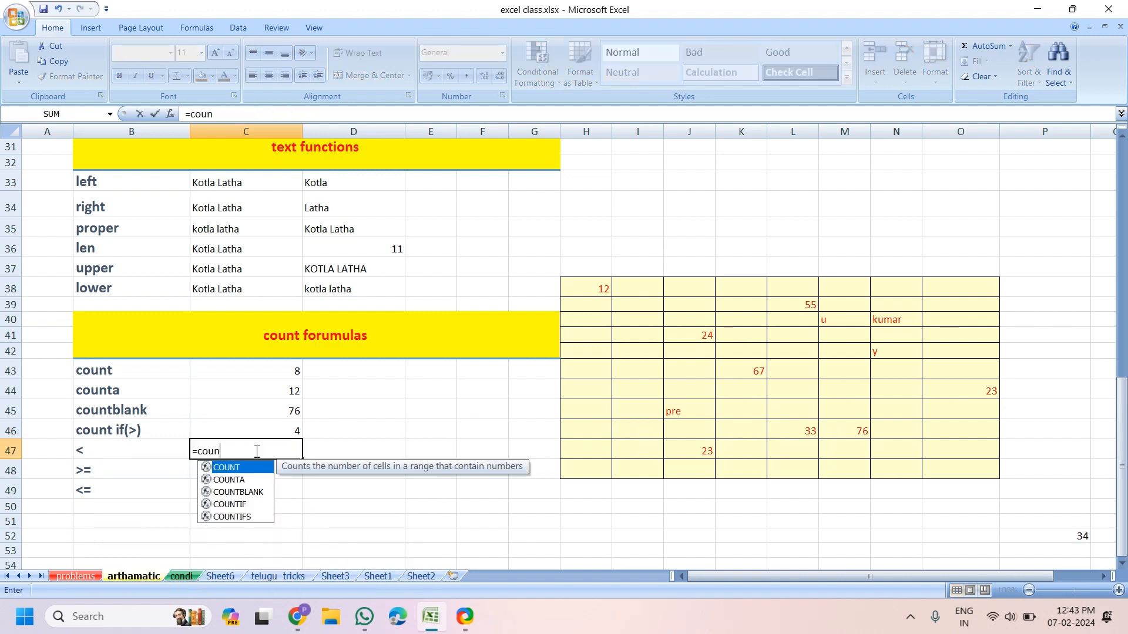
type("tif")
key("Tab")
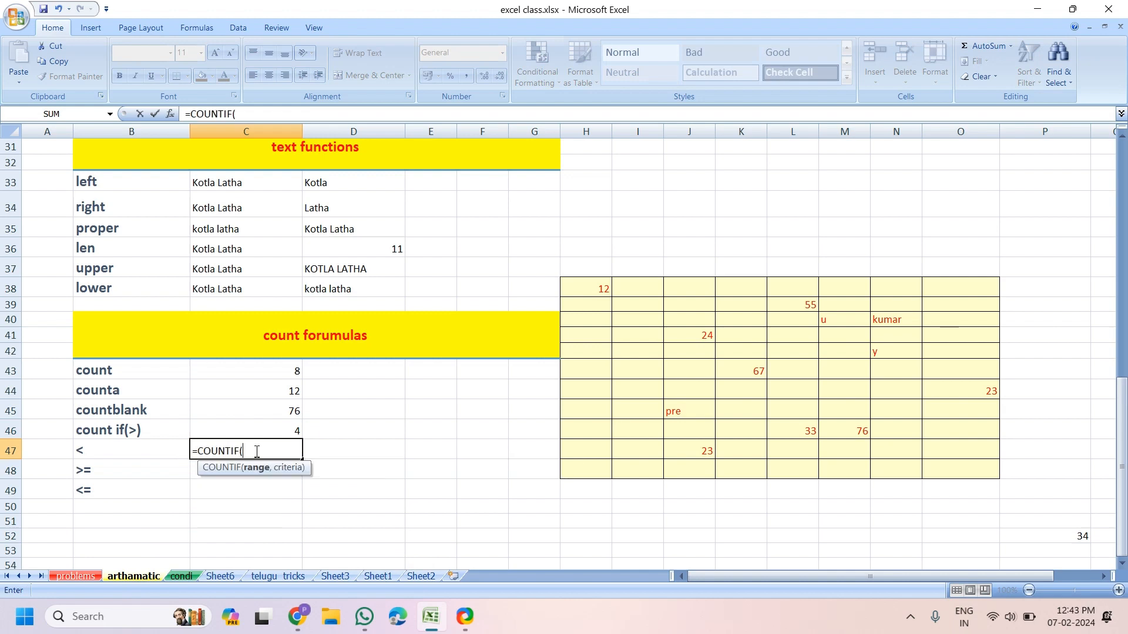
left_click_drag(595, 287, 947, 473)
type(",\"")
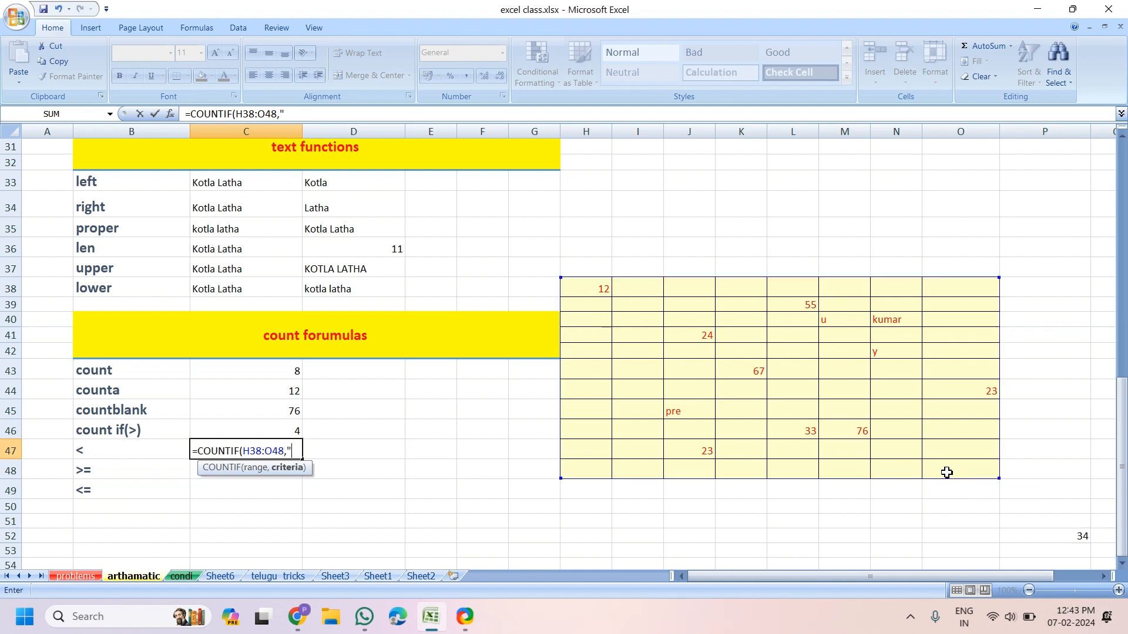
type("<24\")")
key("Return")
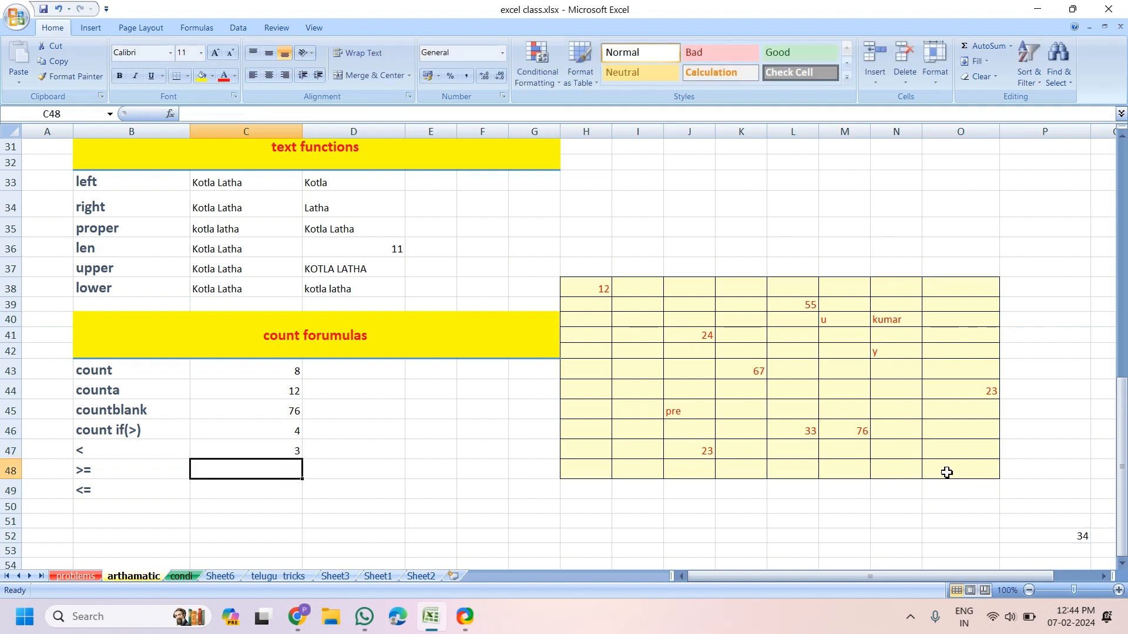
left_click(261, 451)
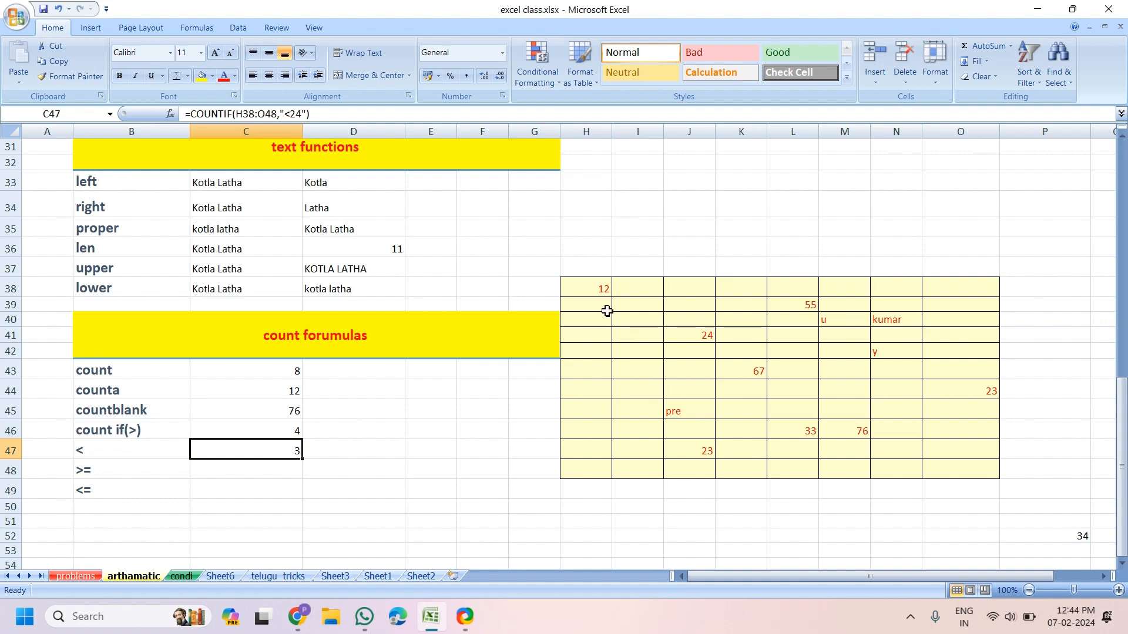
Enter a COUNTIF over H38:O48 with criterion ">=24 in C48, missing its closing quote
left_click(245, 472)
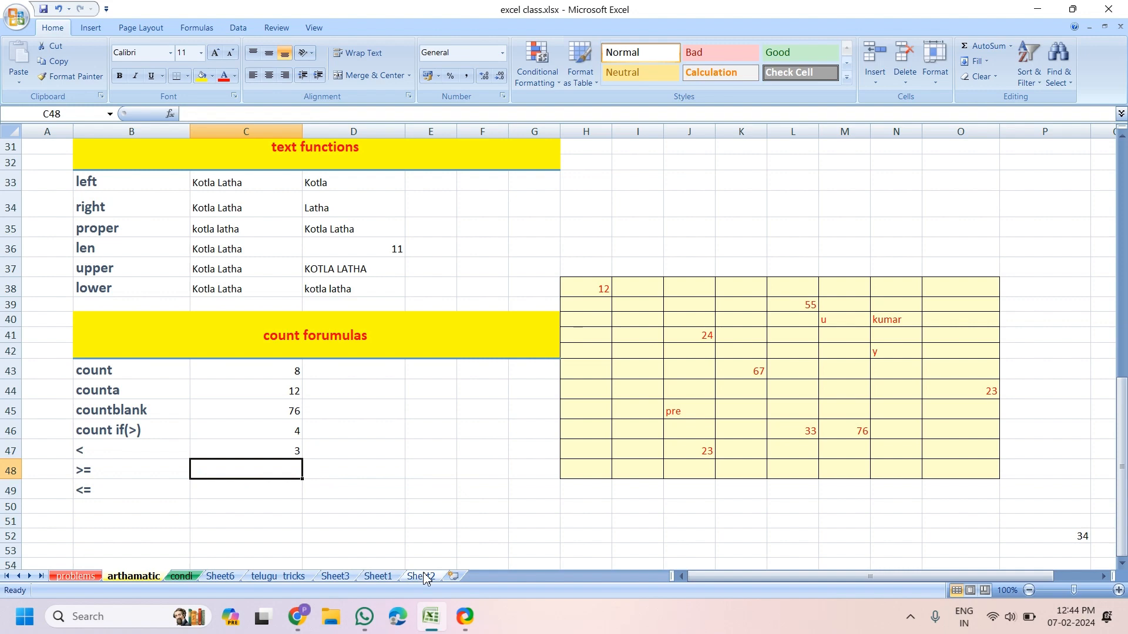
type("=cou")
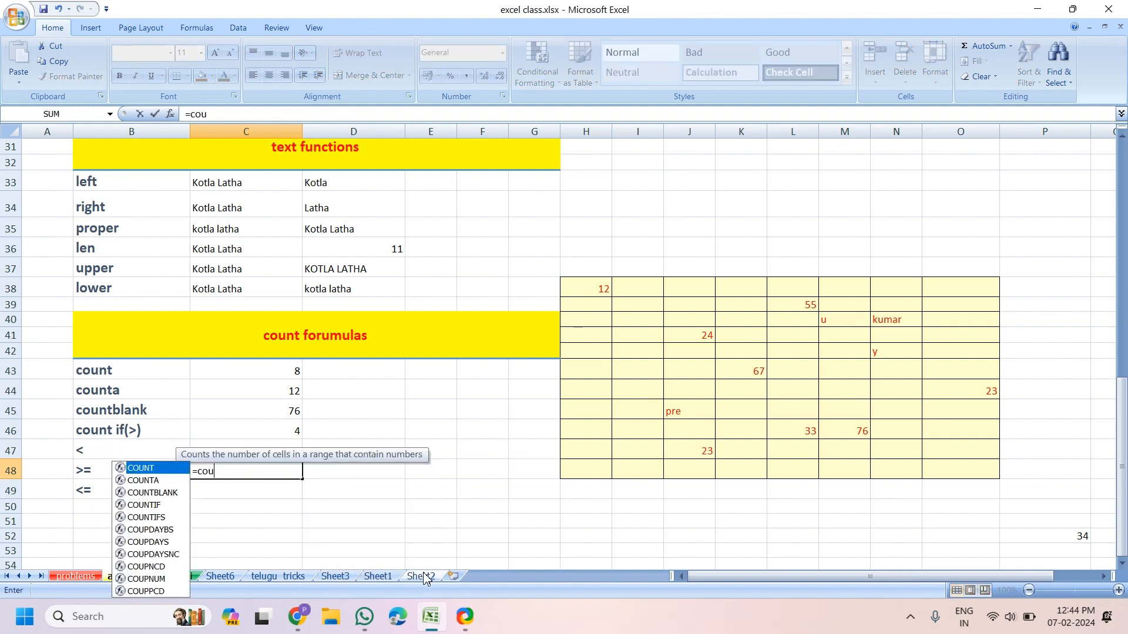
type("nti")
key("Tab")
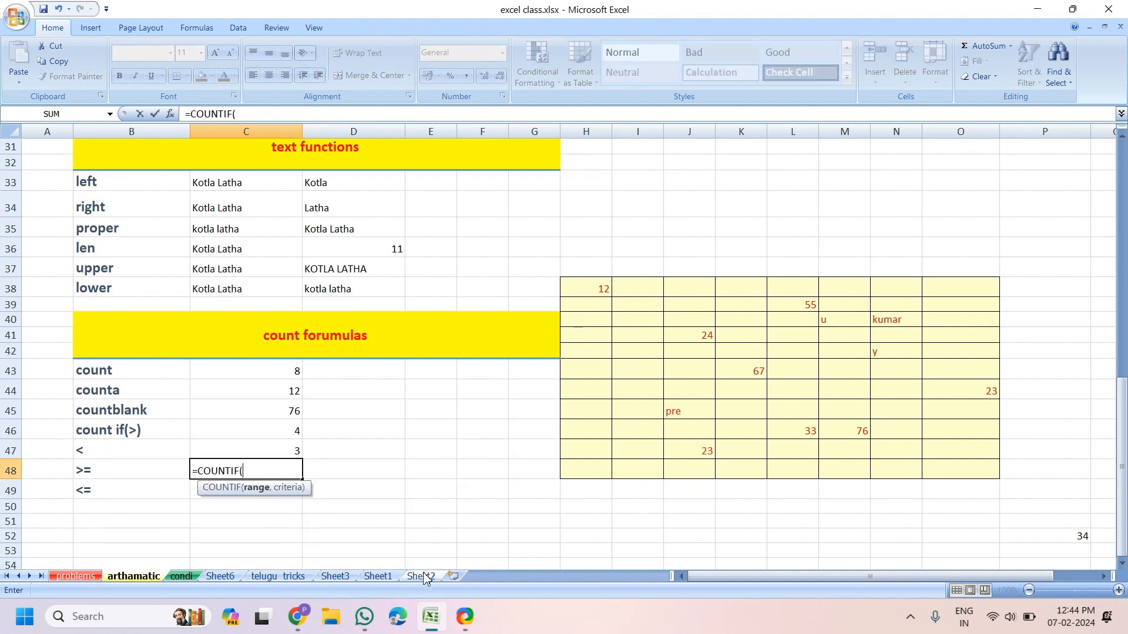
left_click_drag(593, 286, 971, 477)
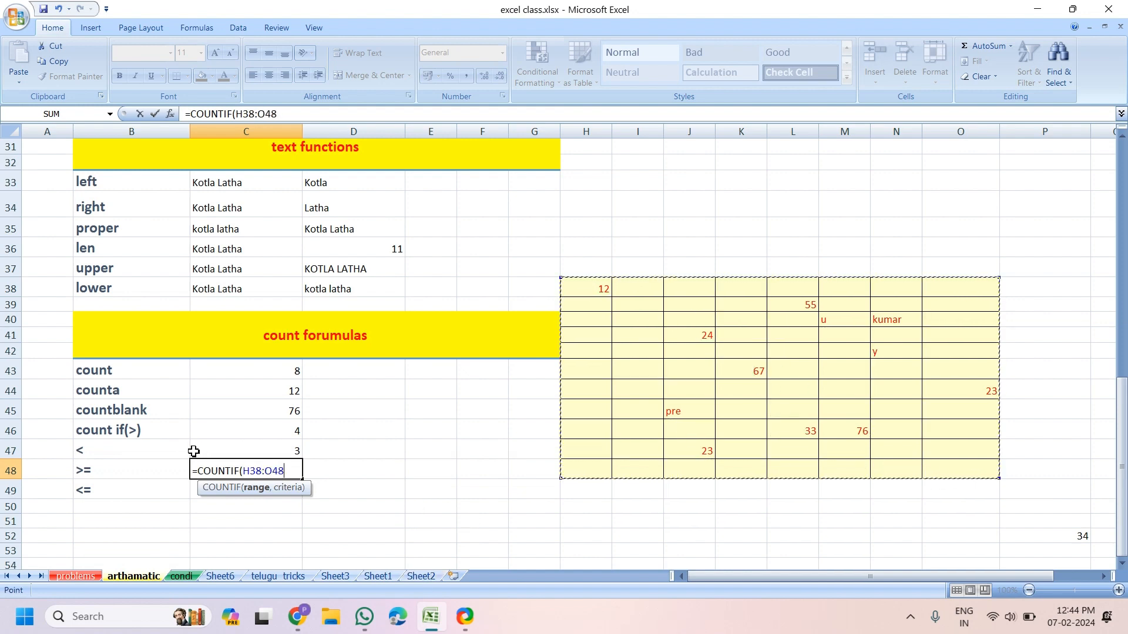
type(",\"")
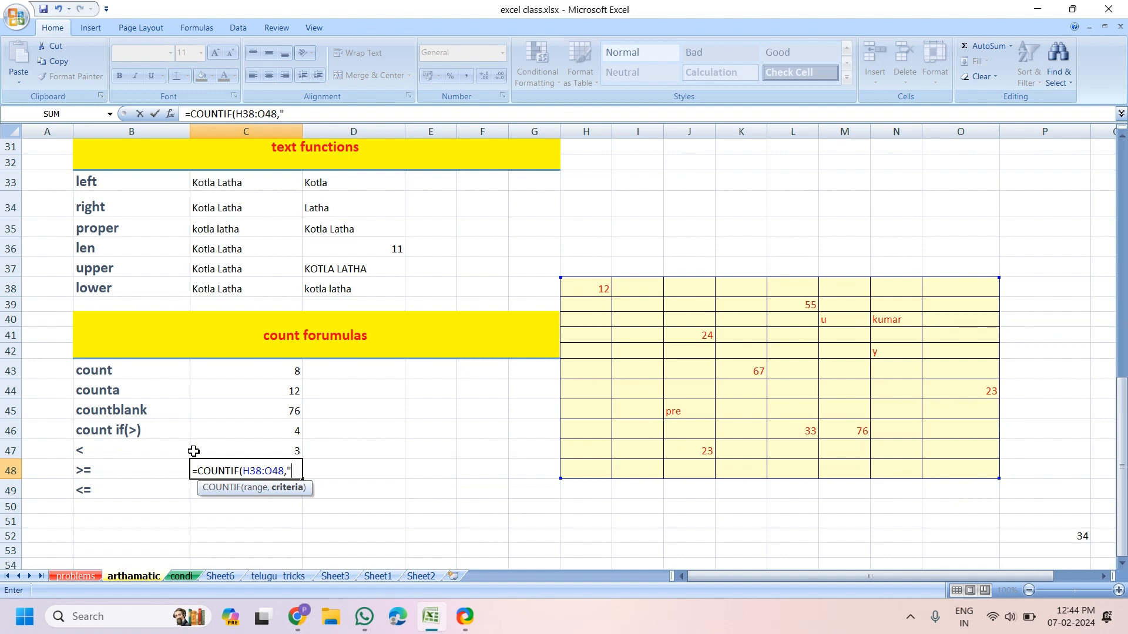
type(">=24")
key("Return")
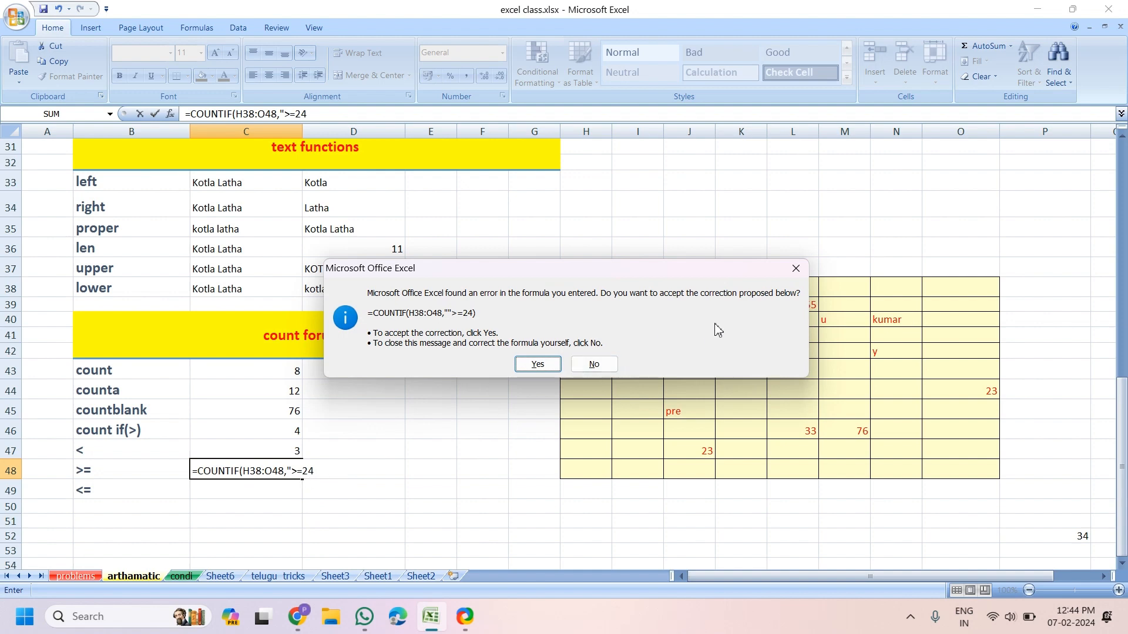
Dismiss the error prompts and add the missing quote so C48 returns 5
left_click(797, 269)
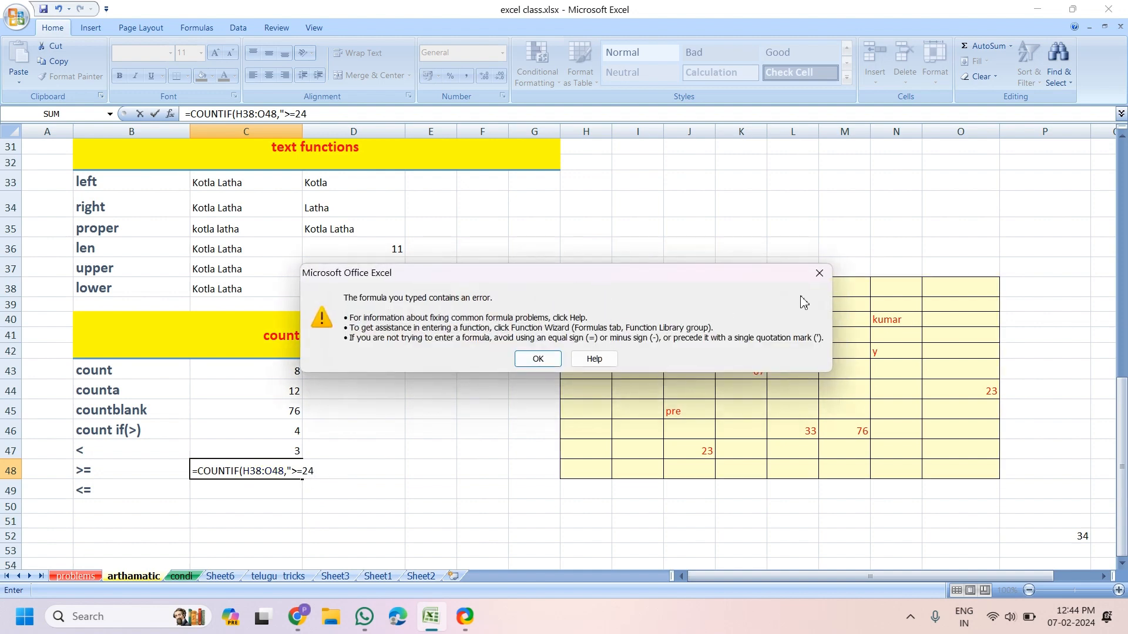
key("Return")
left_click(318, 480)
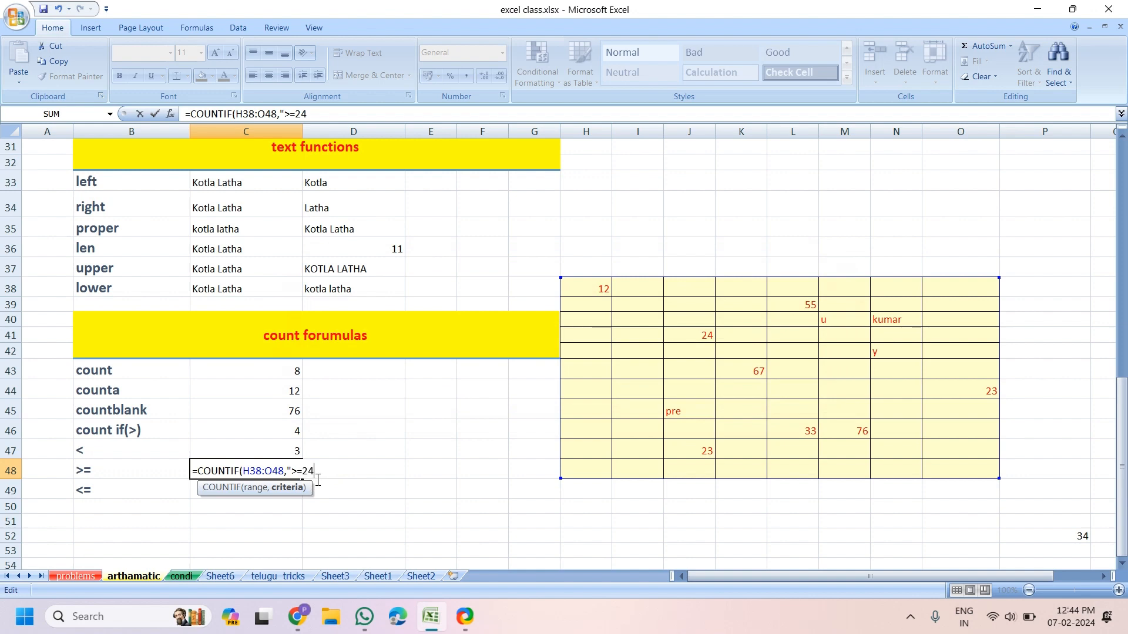
type("\"")
key("Return")
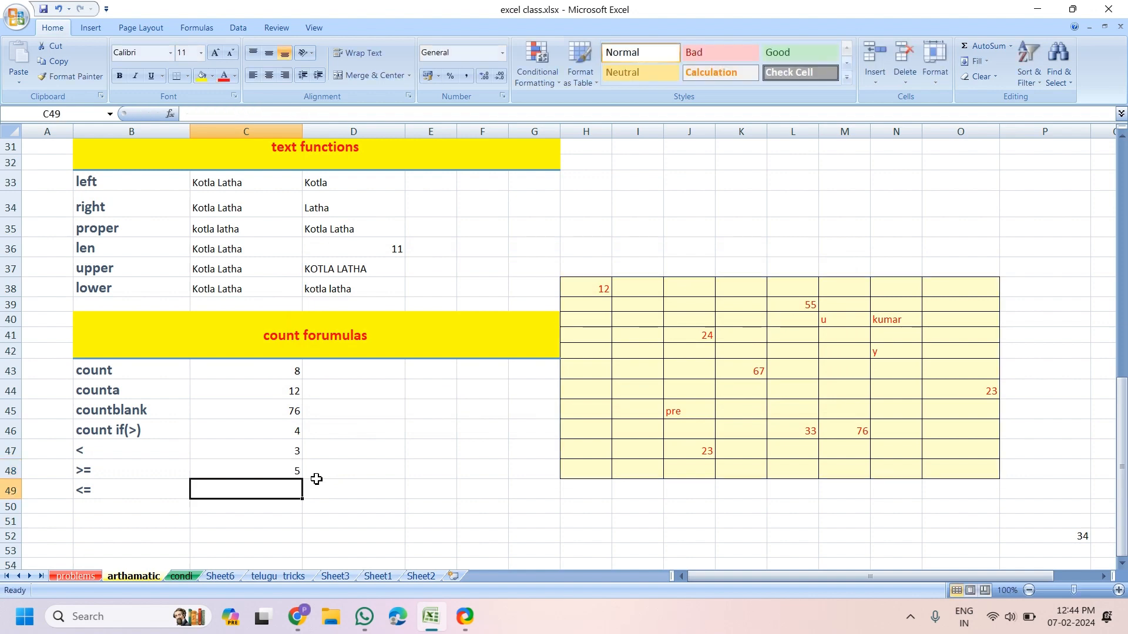
left_click(296, 472)
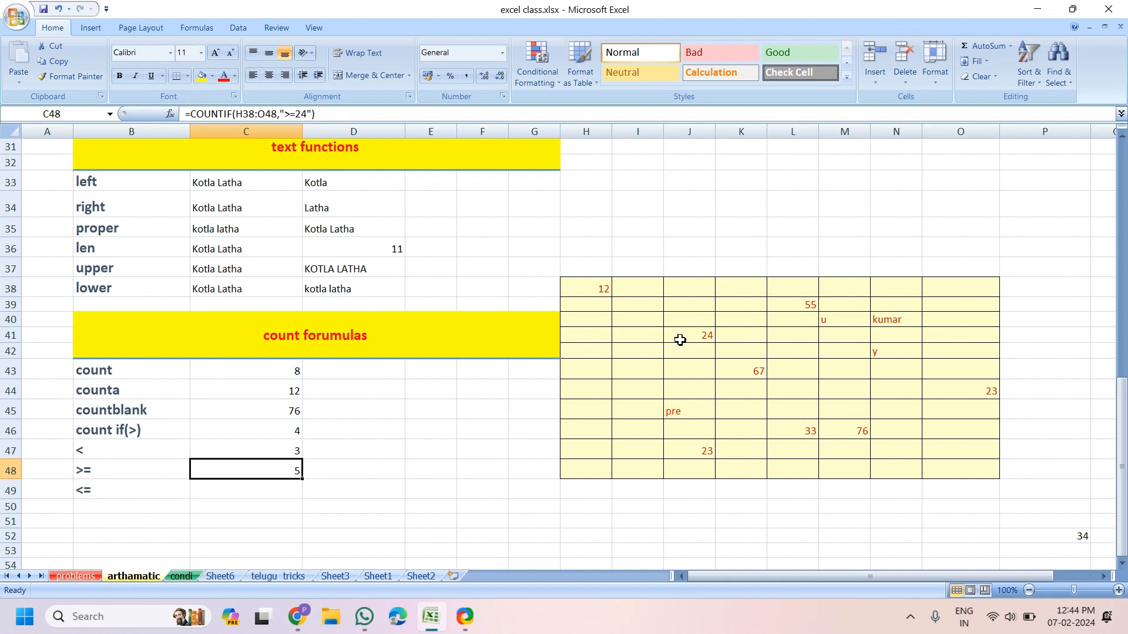
left_click(259, 491)
Enter =COUNTIF(H38:O48,"<=24") in C49, fixing the missing quote, so it returns 4
type("=count")
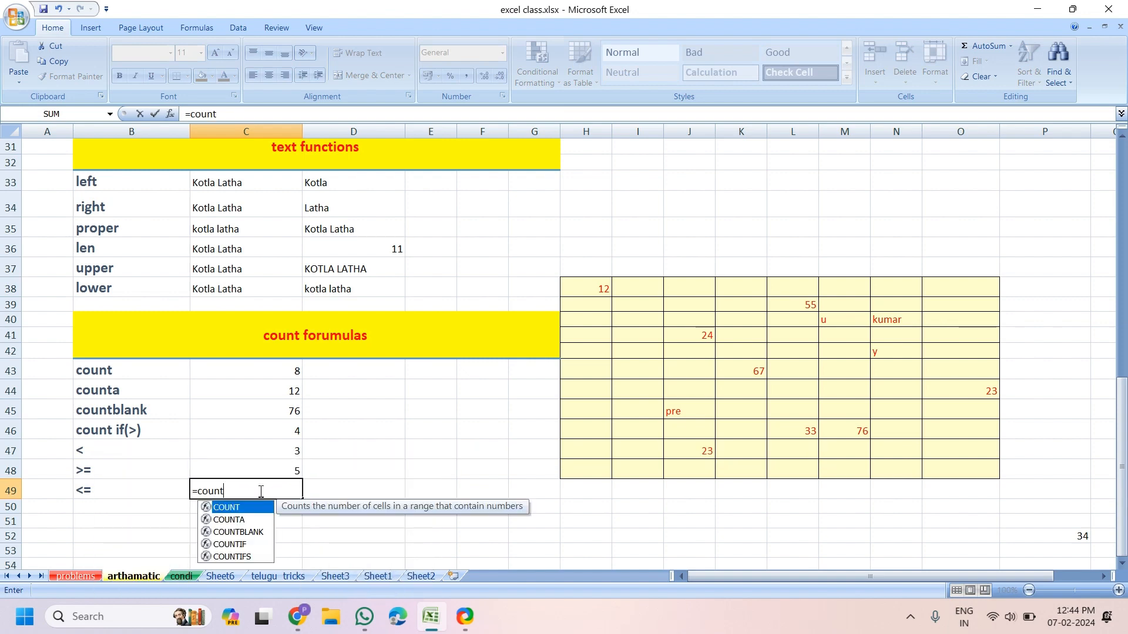
key("Down")
key("Down")
key("Down")
key("Tab")
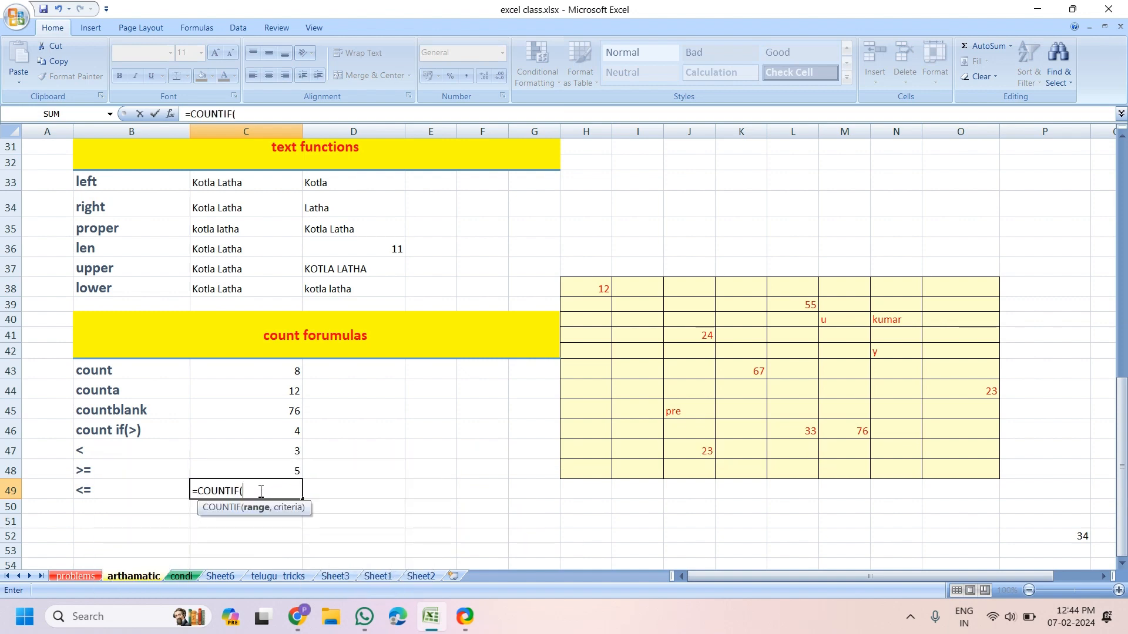
left_click_drag(590, 290, 954, 461)
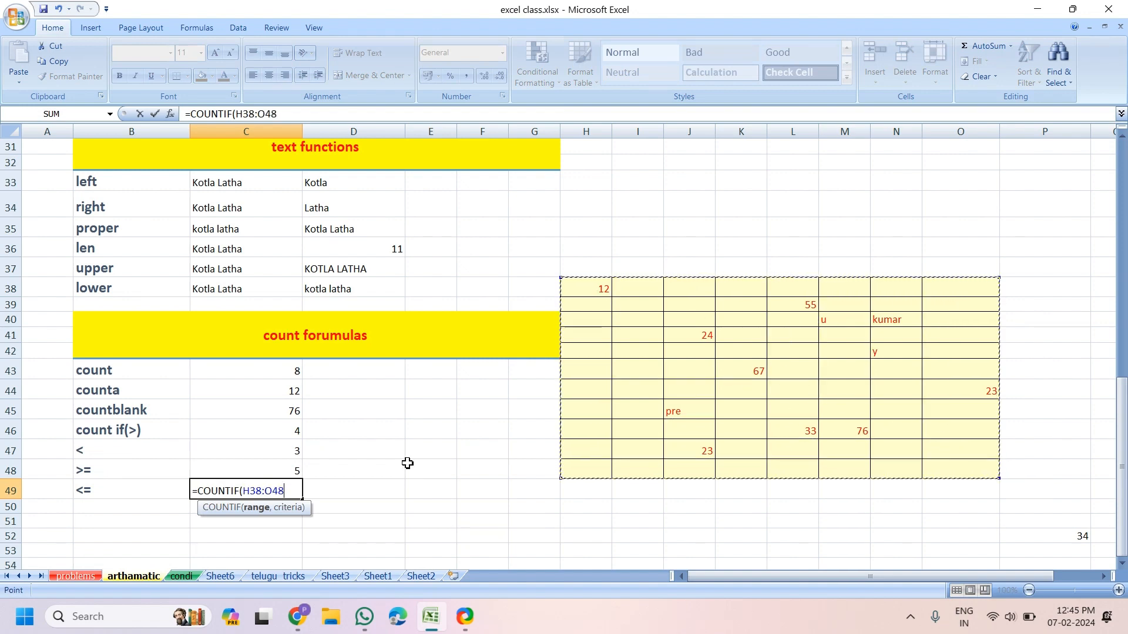
type(",<")
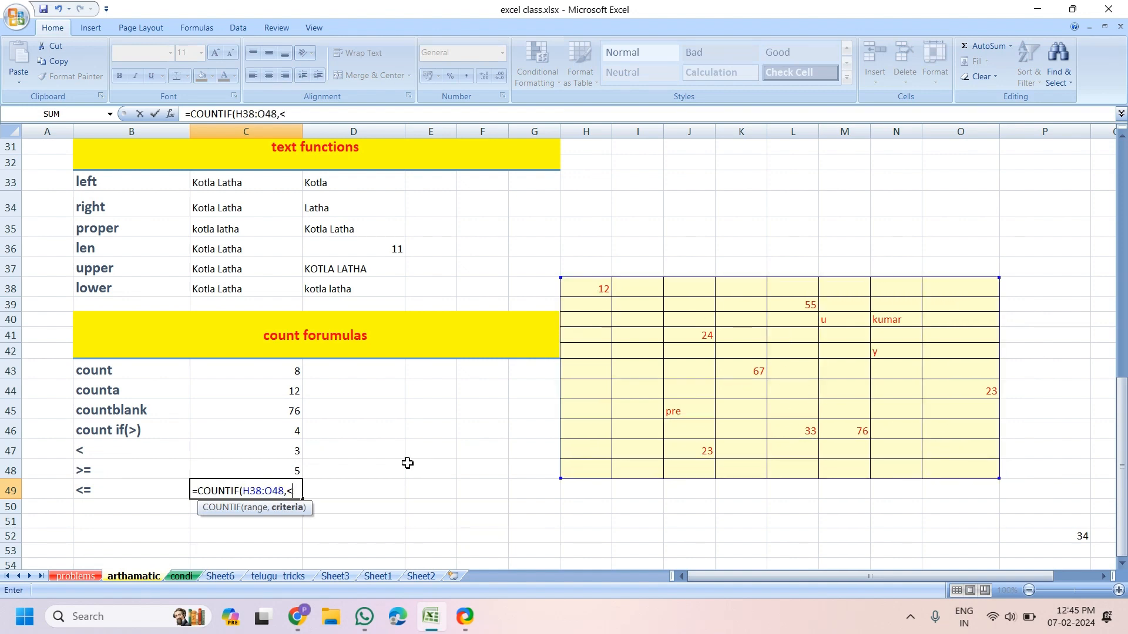
type("=24\"")
key("Return")
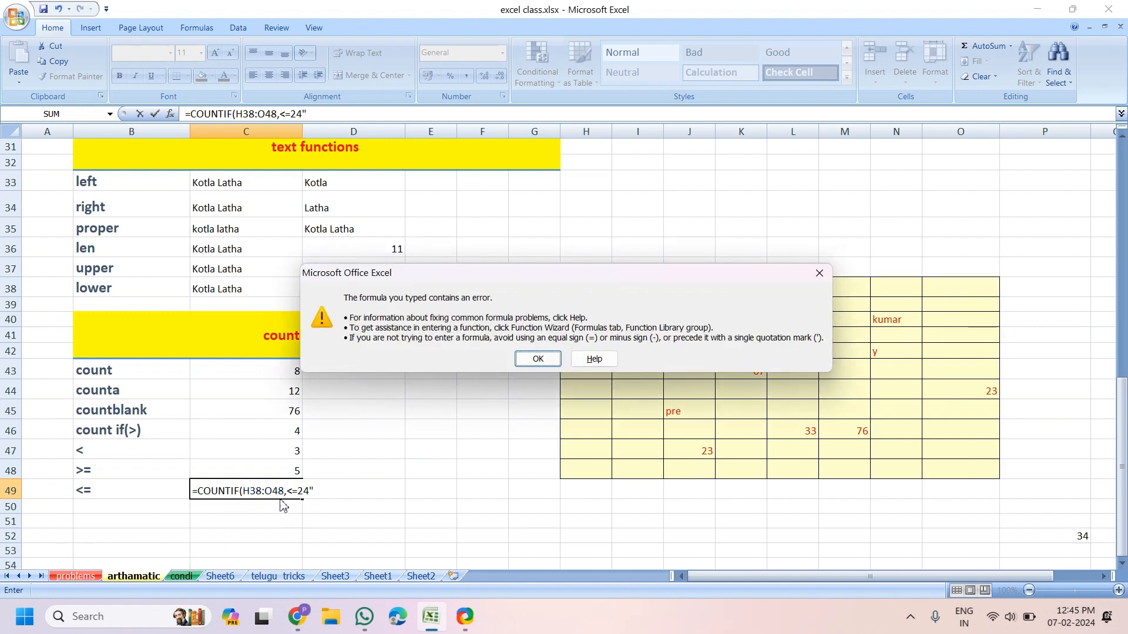
left_click(820, 274)
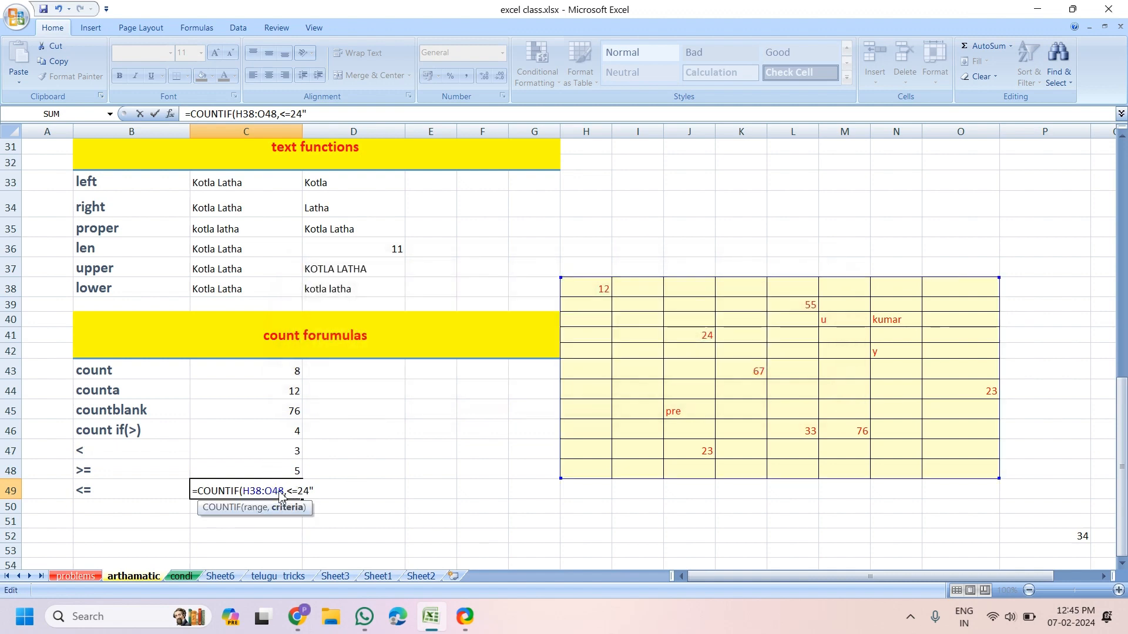
type("\"")
key("Return")
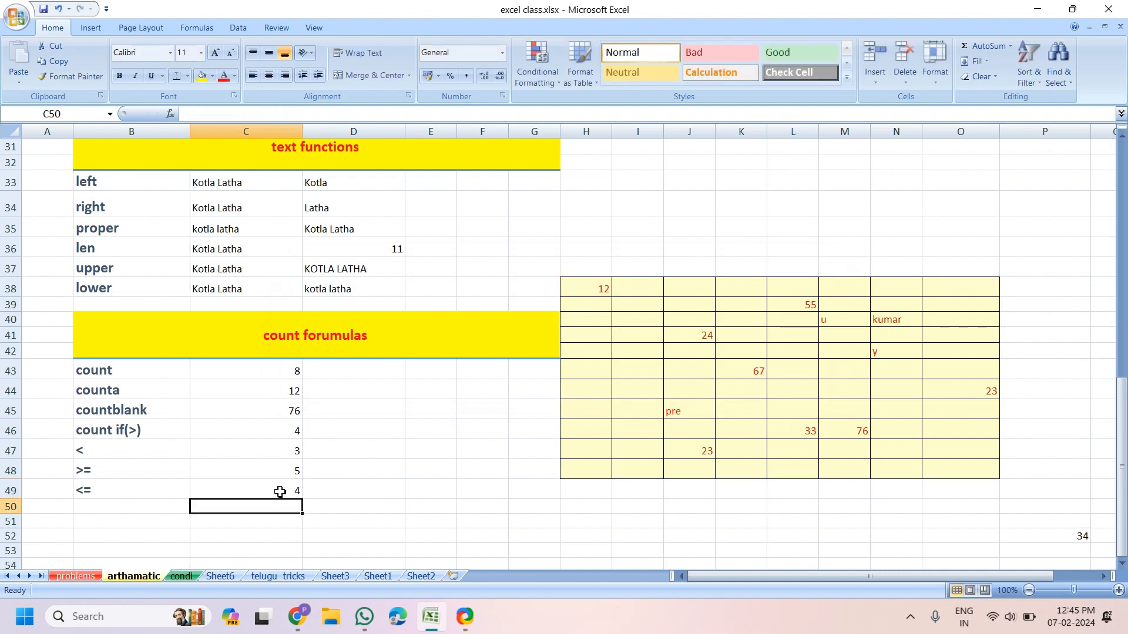
left_click(282, 491)
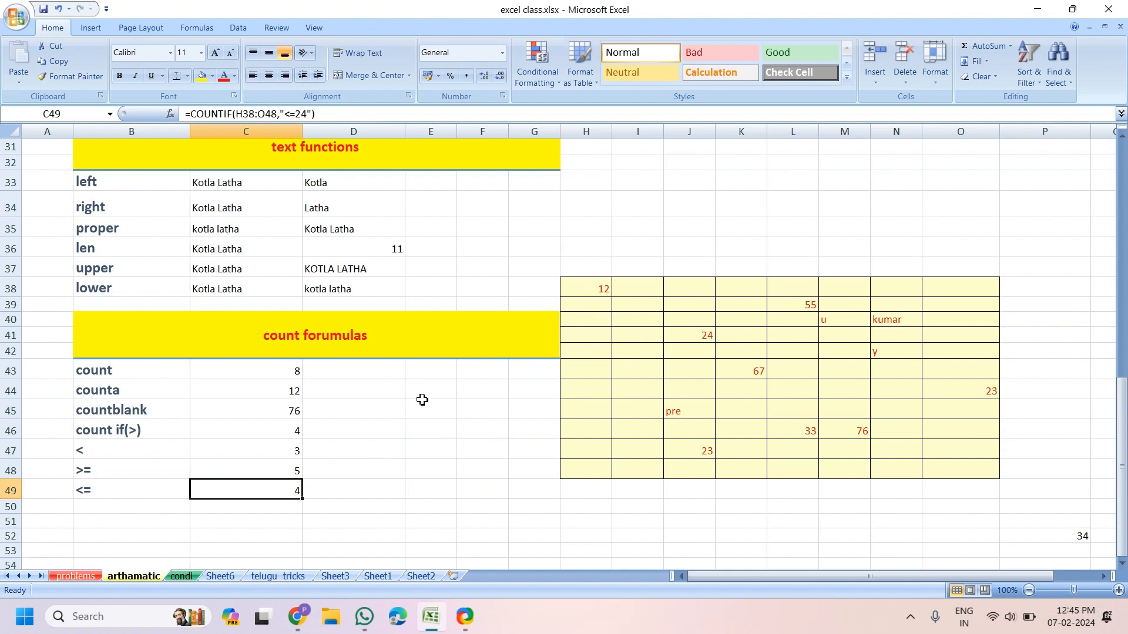
scroll(422, 400, "up", 1)
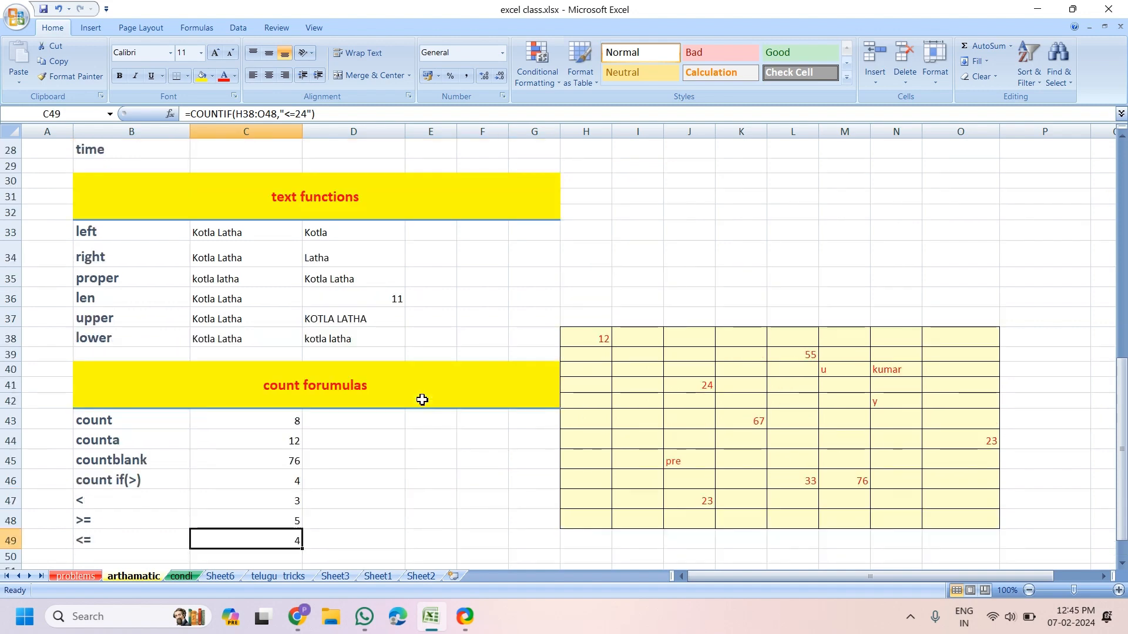
scroll(422, 399, "down", 1)
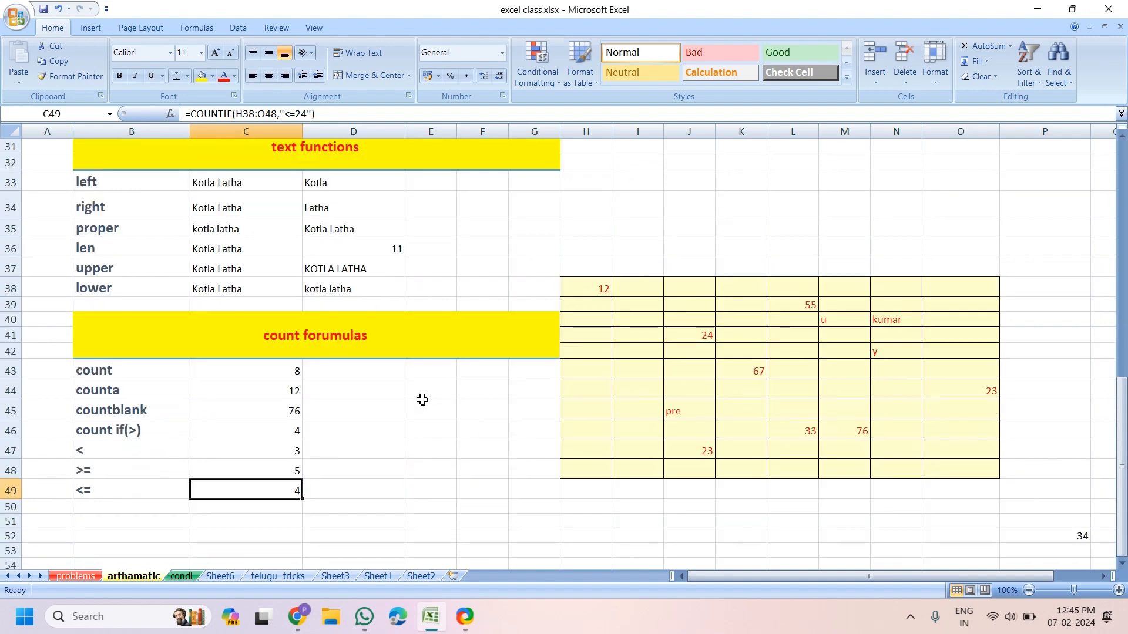
scroll(423, 399, "up", 1)
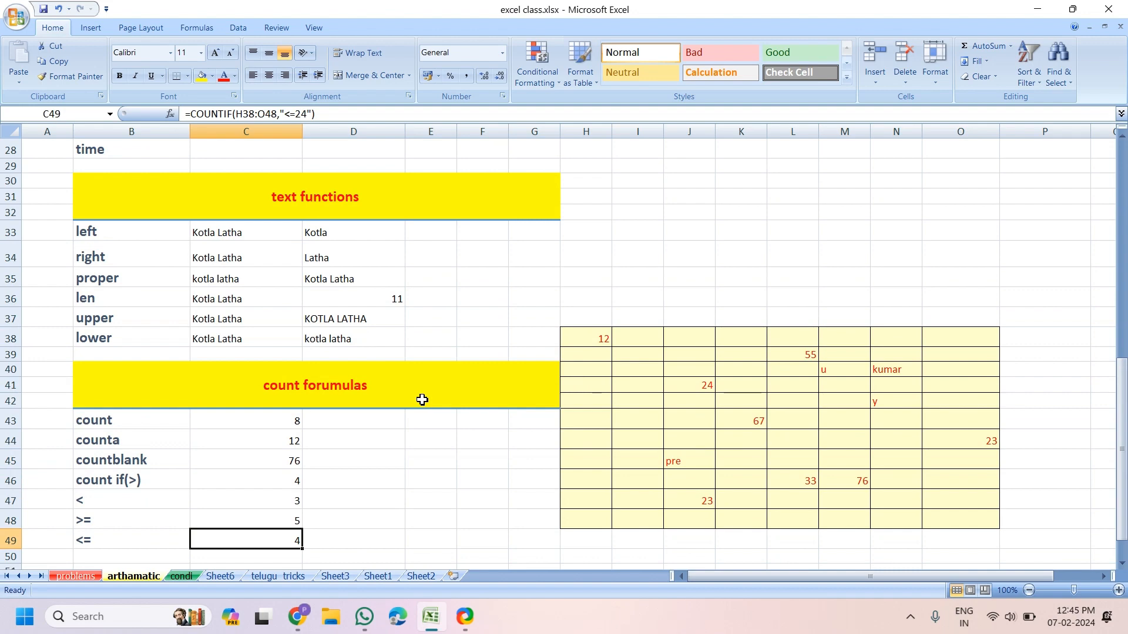
scroll(422, 400, "down", 1)
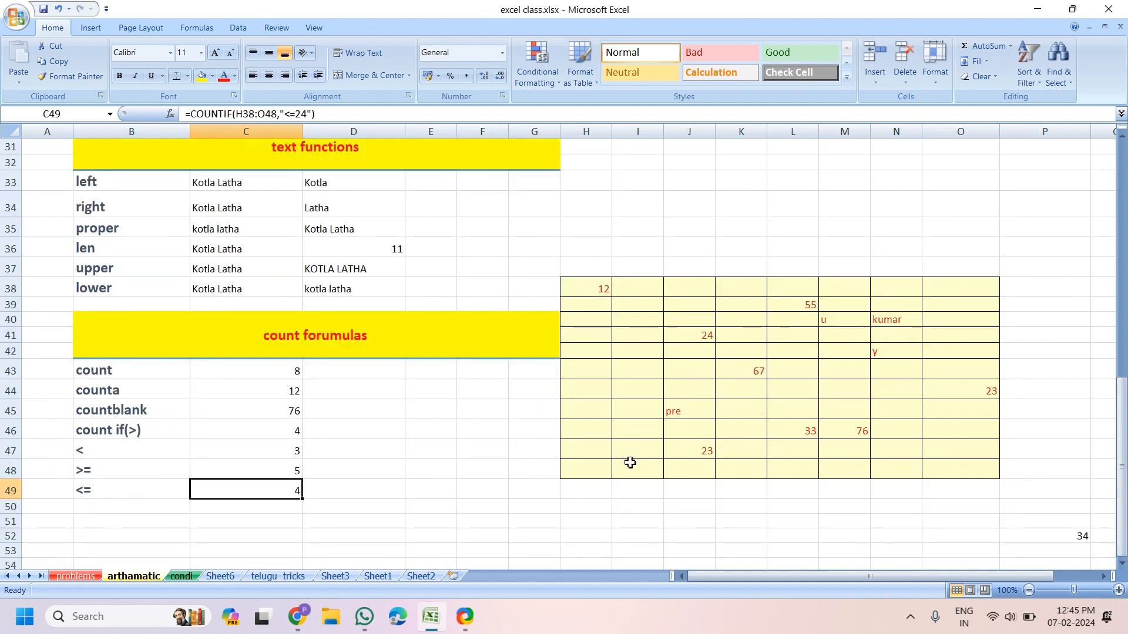